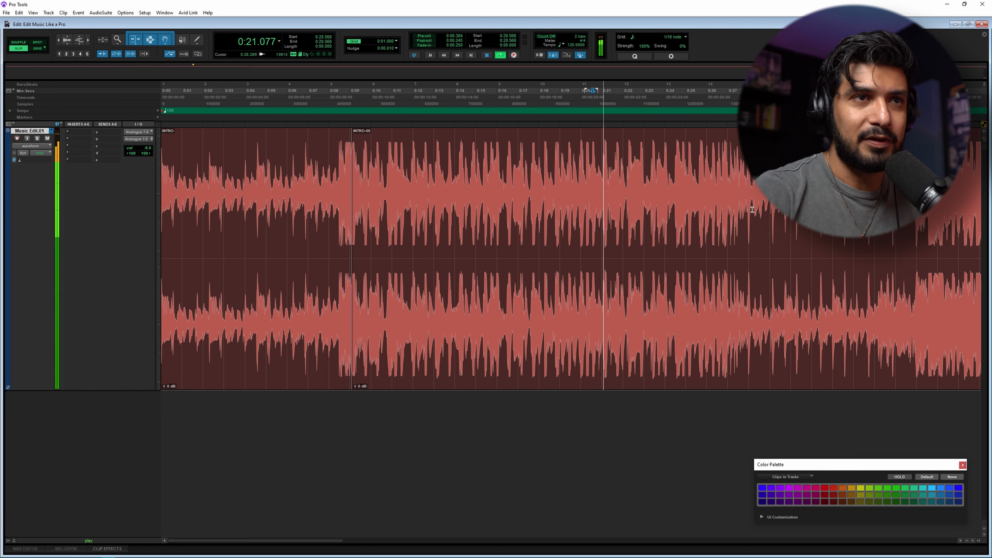
Play back the song from about 0:20 and around 0:25 to locate where the verse ends
key("space")
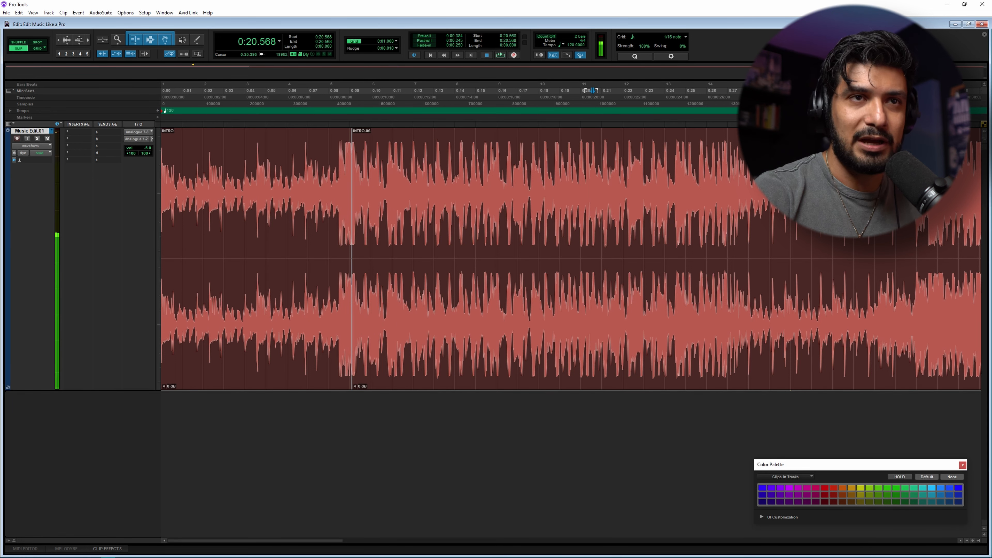
key("ctrl+[")
left_click(489, 185)
key("ctrl+]")
key("ctrl+]")
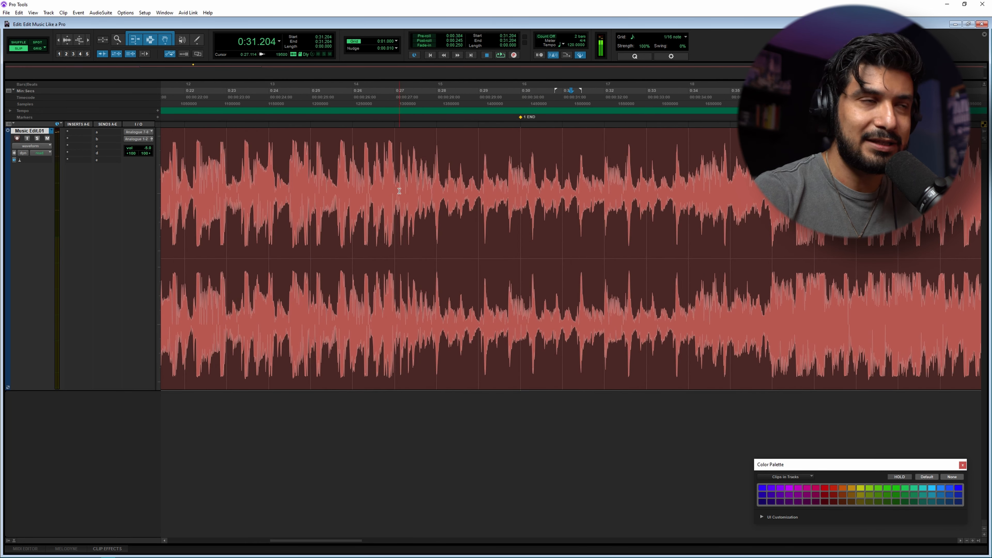
left_click(347, 191)
key("space")
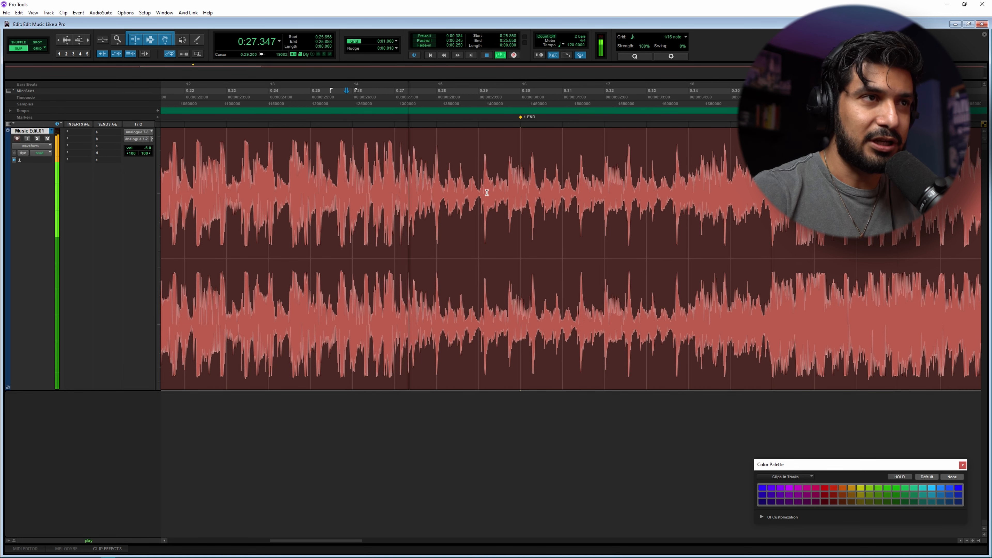
key("space")
left_click(361, 191)
key("space")
key("t")
key("t")
key("space")
key("b")
key("space")
key("ctrl+z")
Split the clip at the transient where the verse ends, at 0:27.423
key("Tab")
key("Tab")
key("b")
key("n")
key("r")
key("r")
key("r")
key("r")
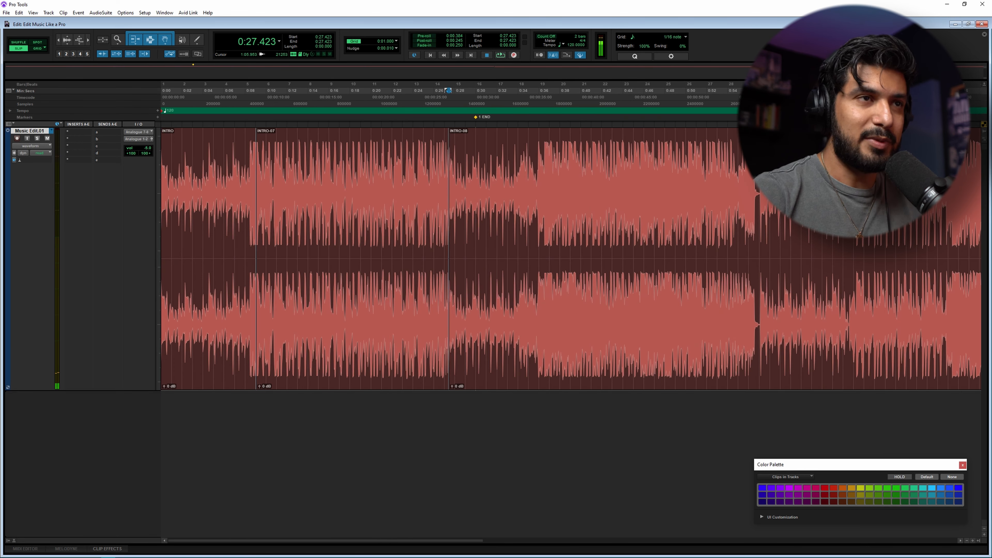
Check the clip that begins at the verse-end split and play the song across that split
key("Return")
key("t")
key("t")
key("r")
key("r")
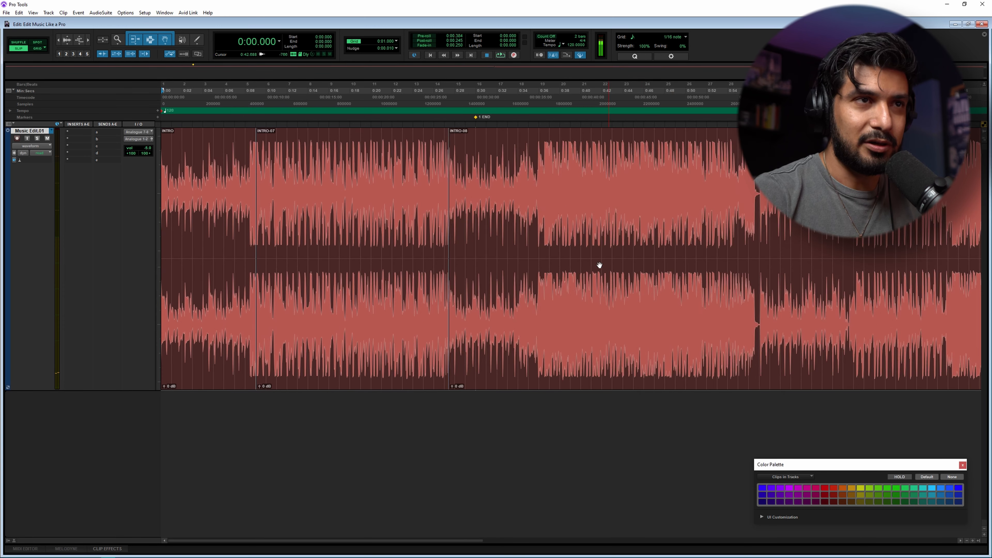
left_click(586, 268)
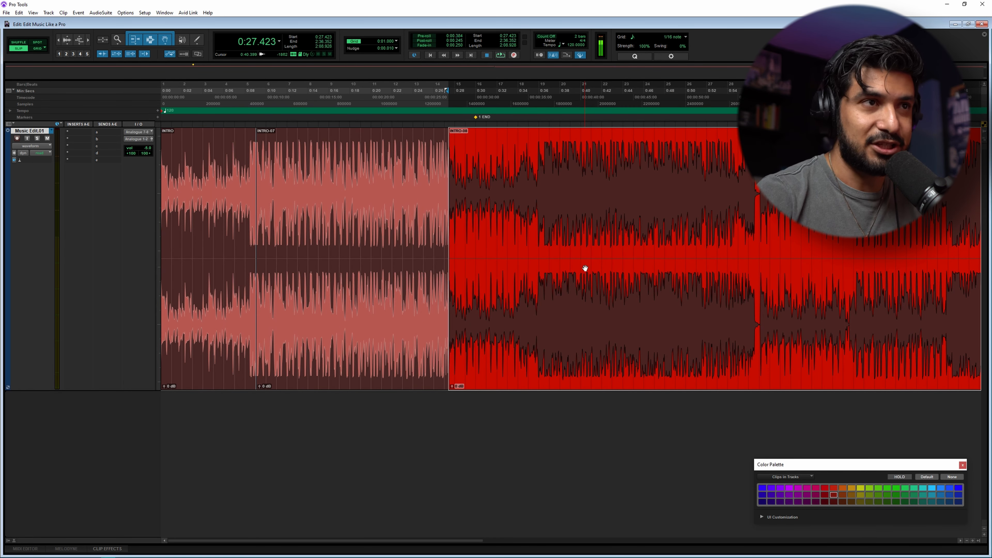
left_click(411, 191)
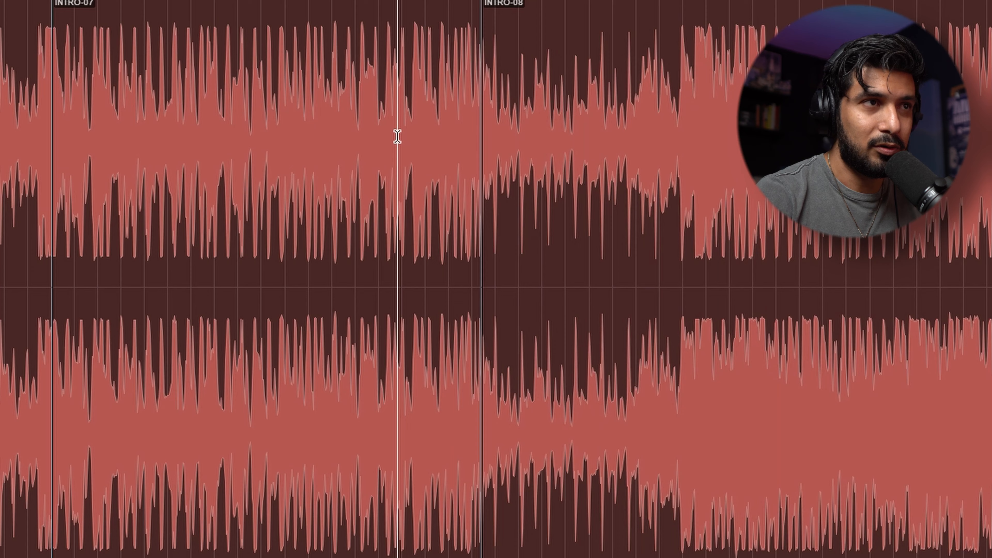
key("space")
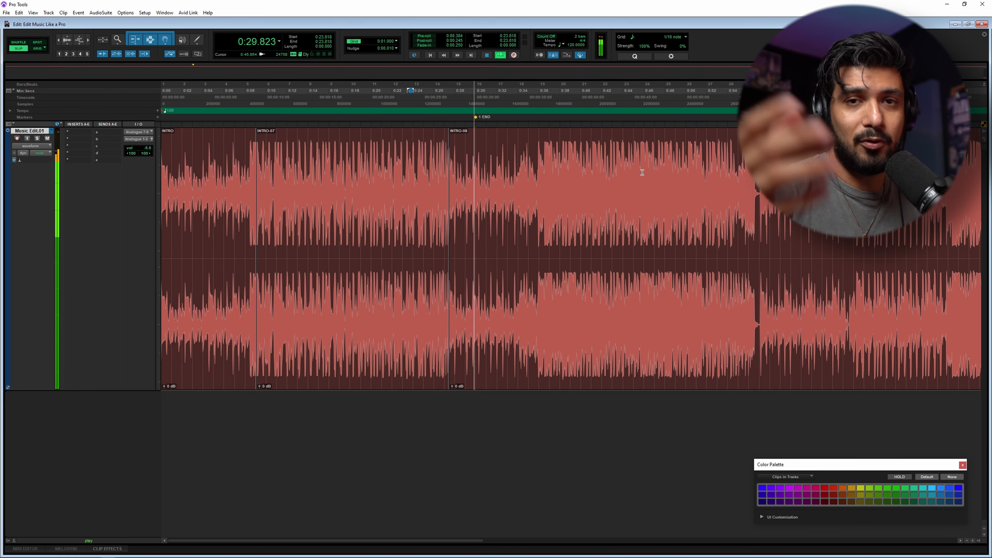
key("space")
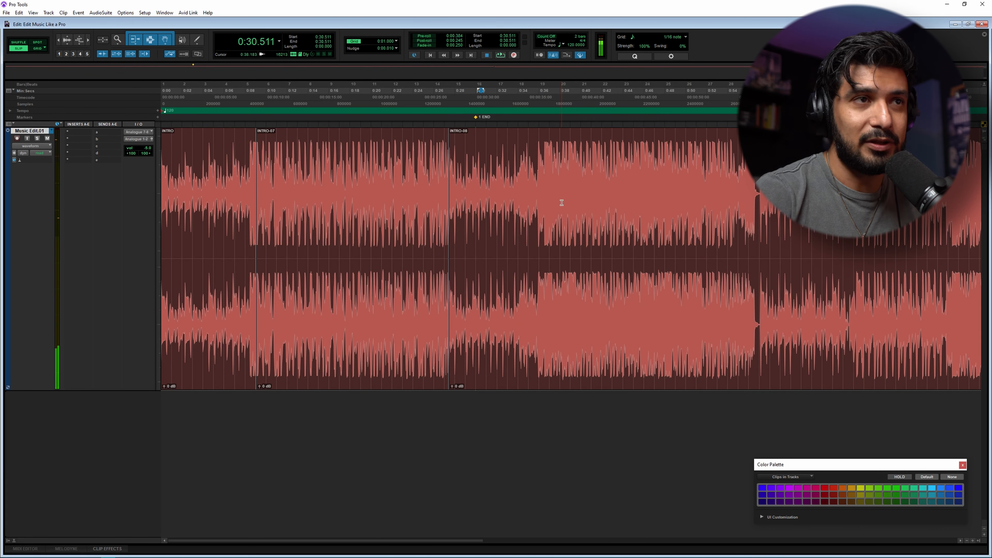
Locate the section change after the quieter passage by ear and split the clip at its transient at 0:36.588
left_click(509, 176)
key("space")
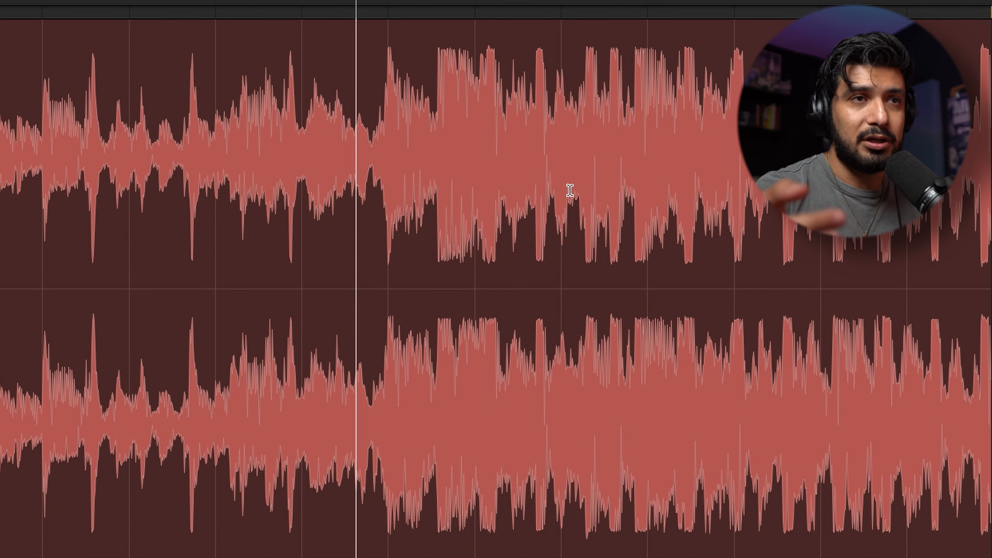
left_click(422, 108)
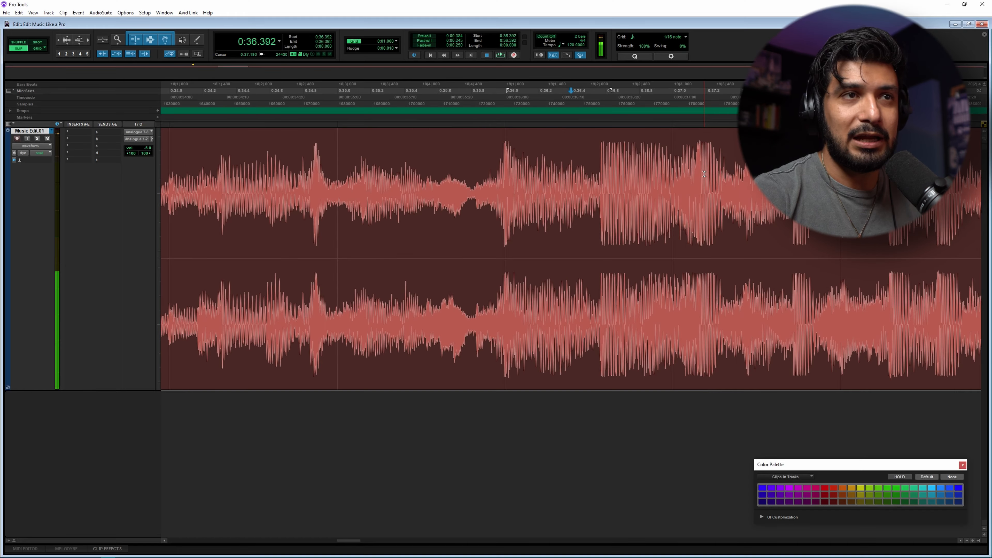
key("Tab")
key("b")
Select the clip that begins at 0:36.588 and play it to check the cut
left_click(782, 271)
key("r")
key("space")
key("r")
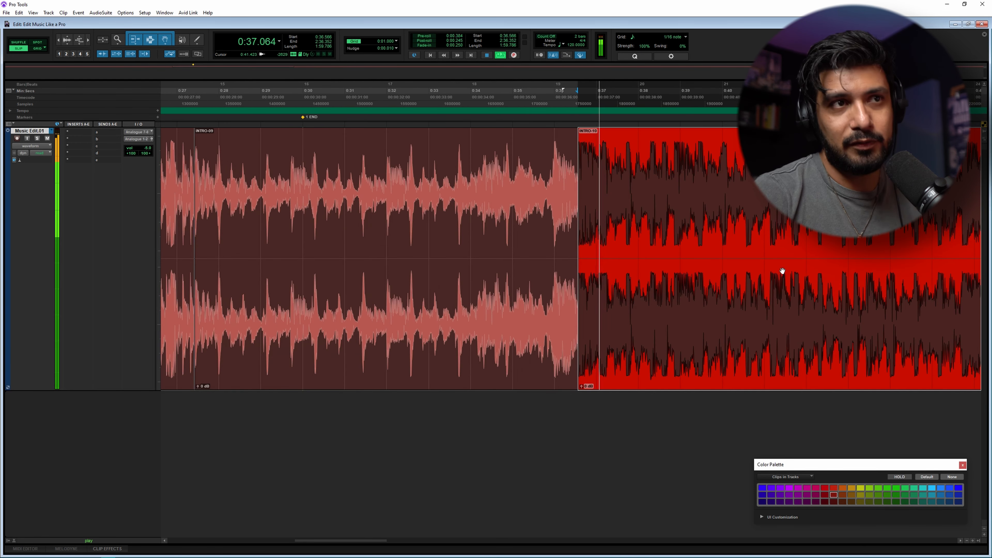
key("r")
key("r")
key("space")
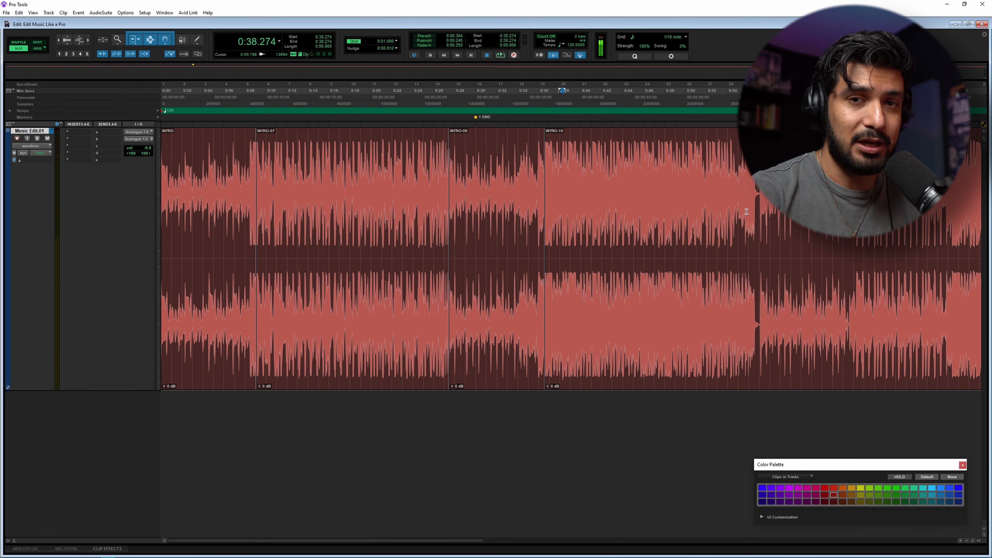
Play back further parts of the song, including from about 1:21, to listen for section changes
key("space")
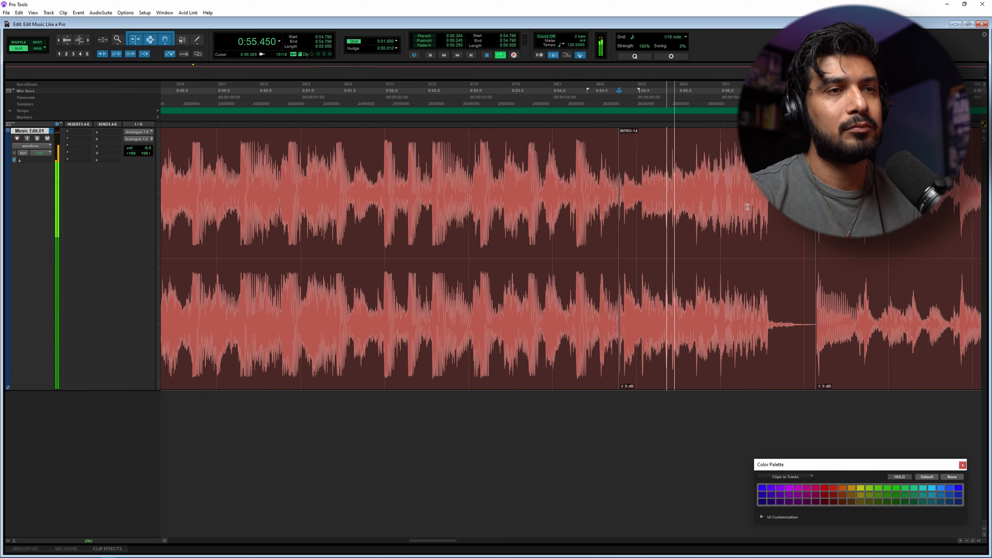
left_click(687, 174)
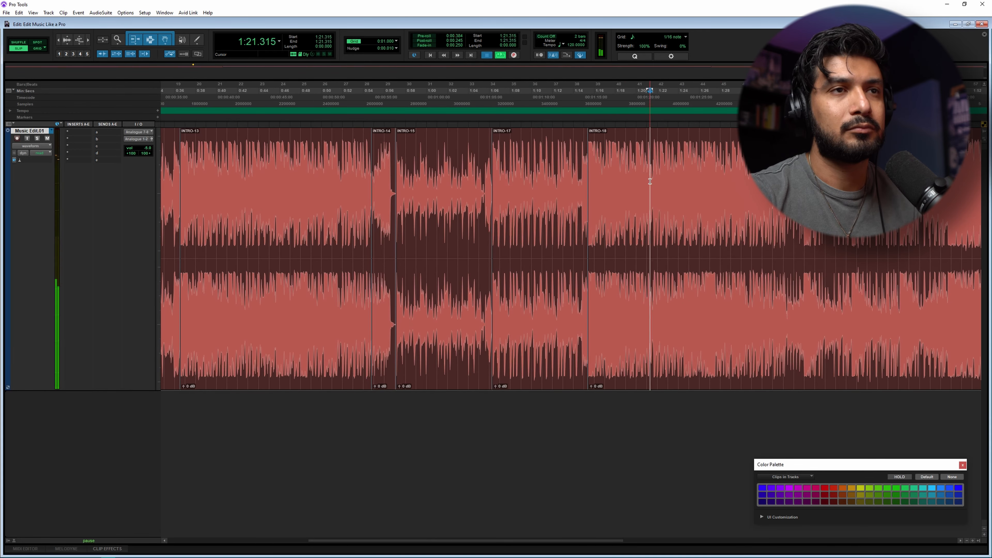
key("space")
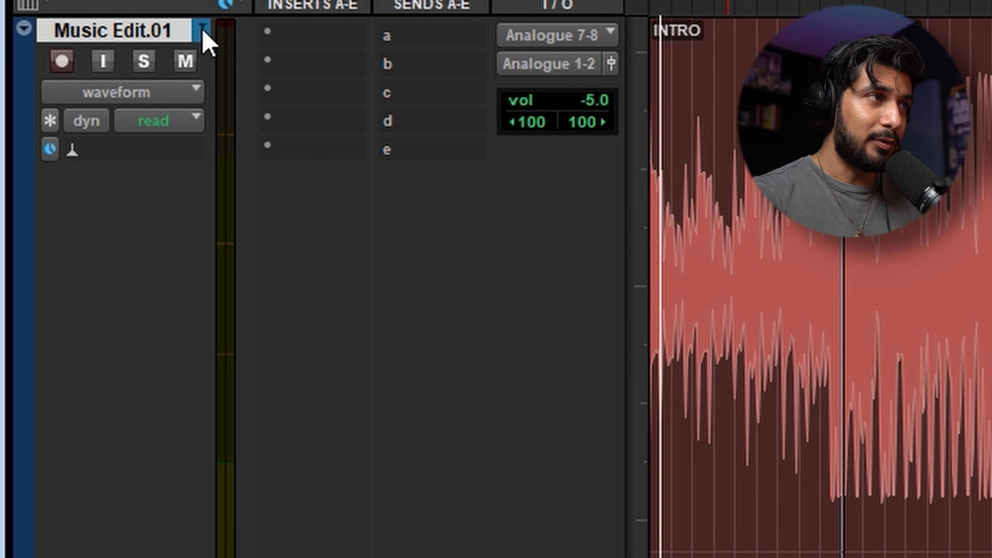
Switch the track to the Music Edit.04 playlist and return to the start of the session
left_click(52, 131)
left_click(249, 74)
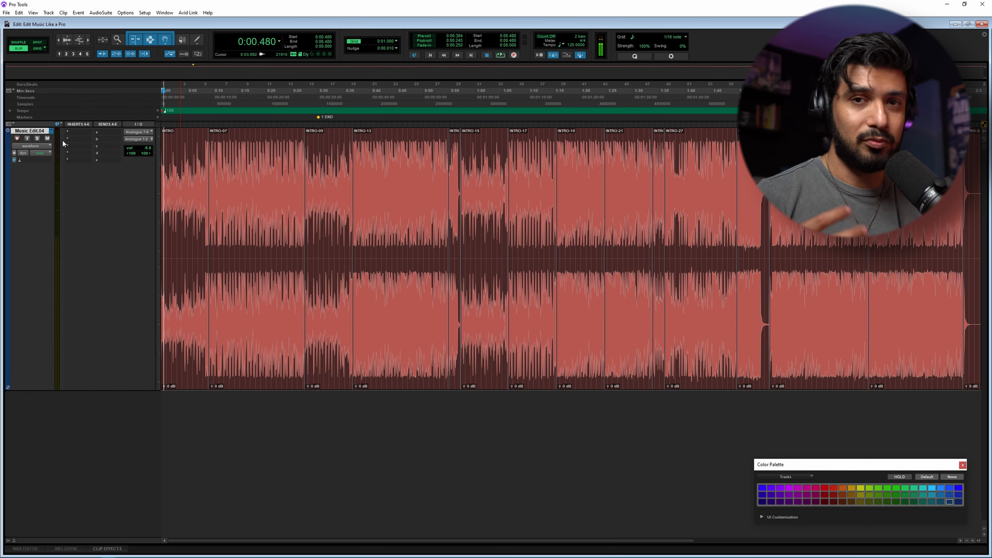
key("Return")
key("n")
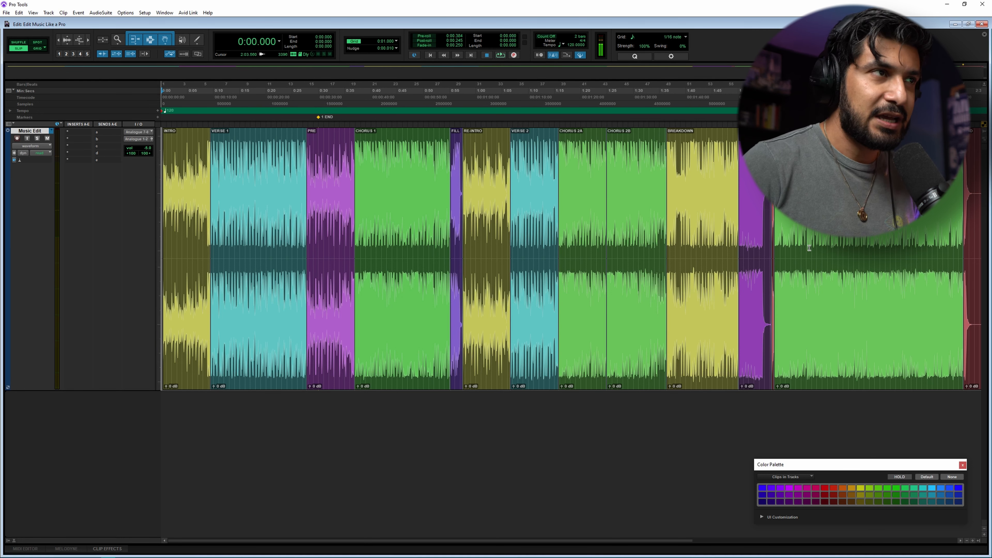
Play the Intro, Verse 1, Pre and Chorus 1 clips one after another to review the labelled sections
key("space")
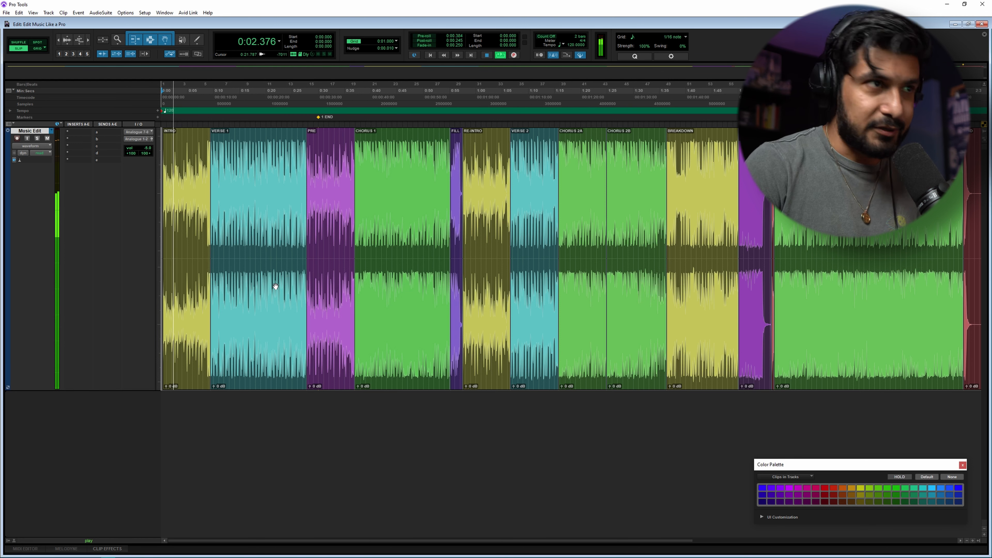
key("space")
left_click(268, 319)
key("space")
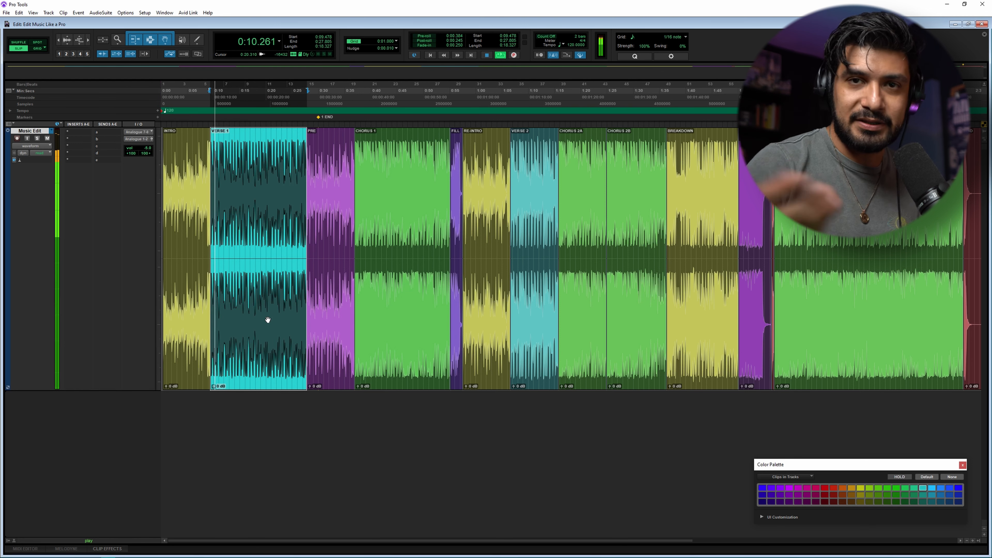
left_click(319, 320)
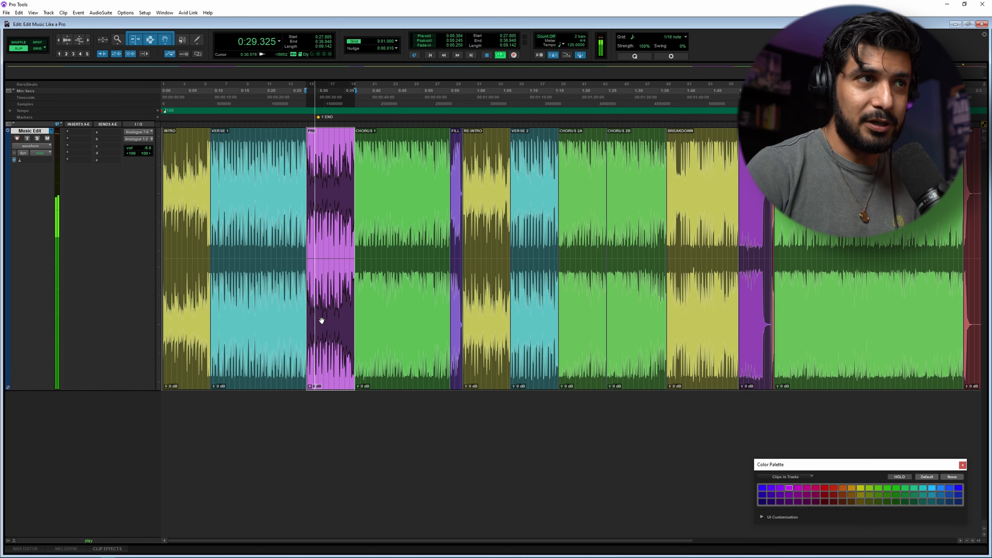
left_click(381, 316)
key("space")
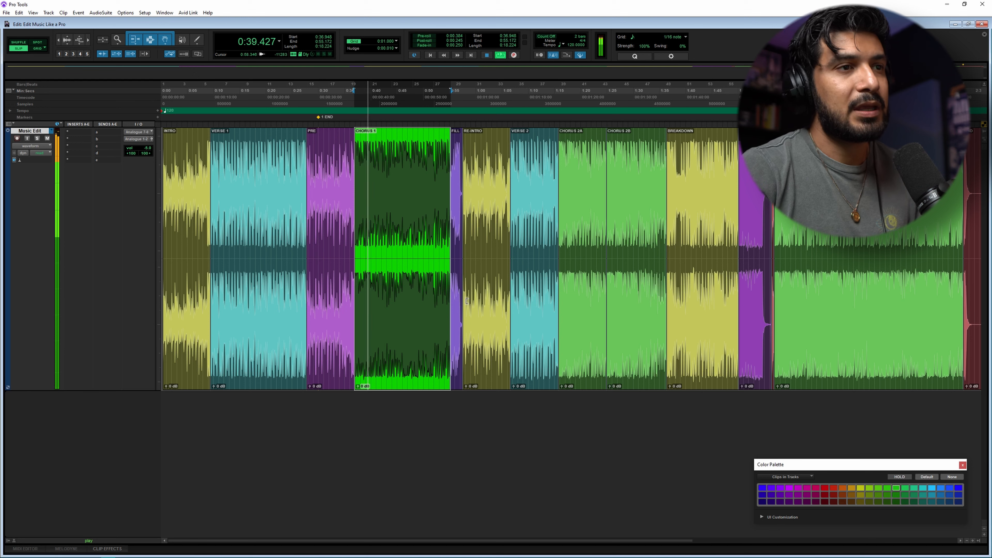
Select the Fill clip after Chorus 1, inspect it up close and play it
key("space")
left_click(458, 339)
key("ctrl+]")
key("ctrl+]")
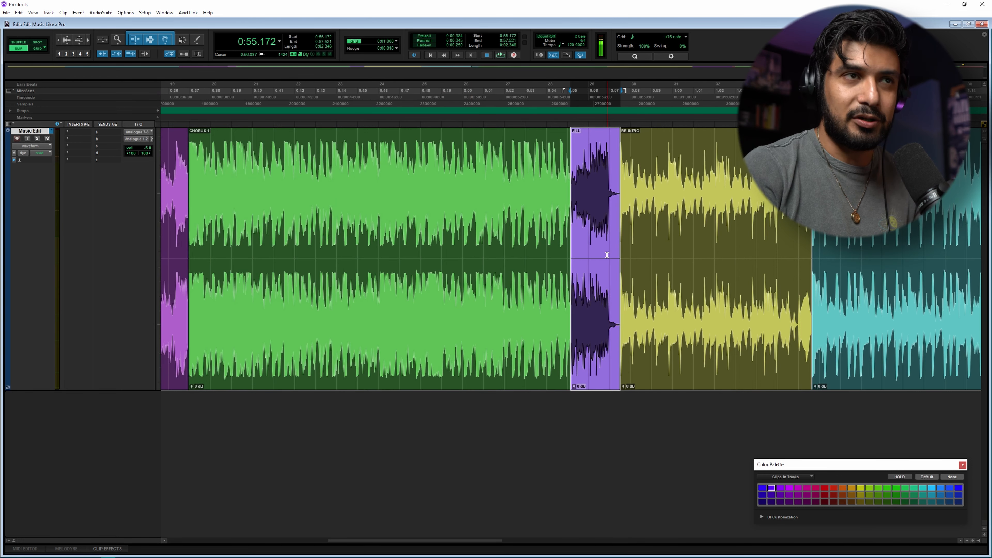
key("space")
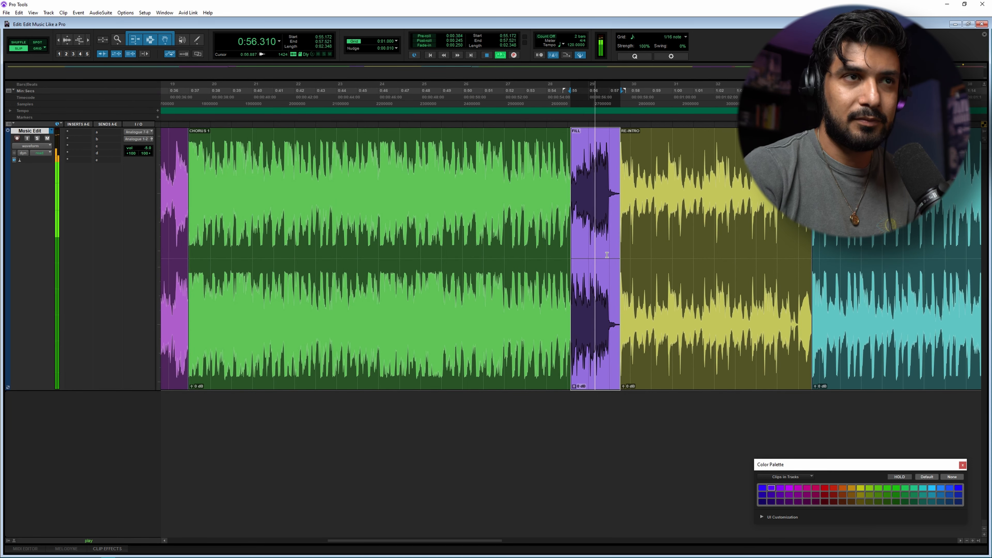
key("ctrl+[")
key("space")
key("ctrl+[")
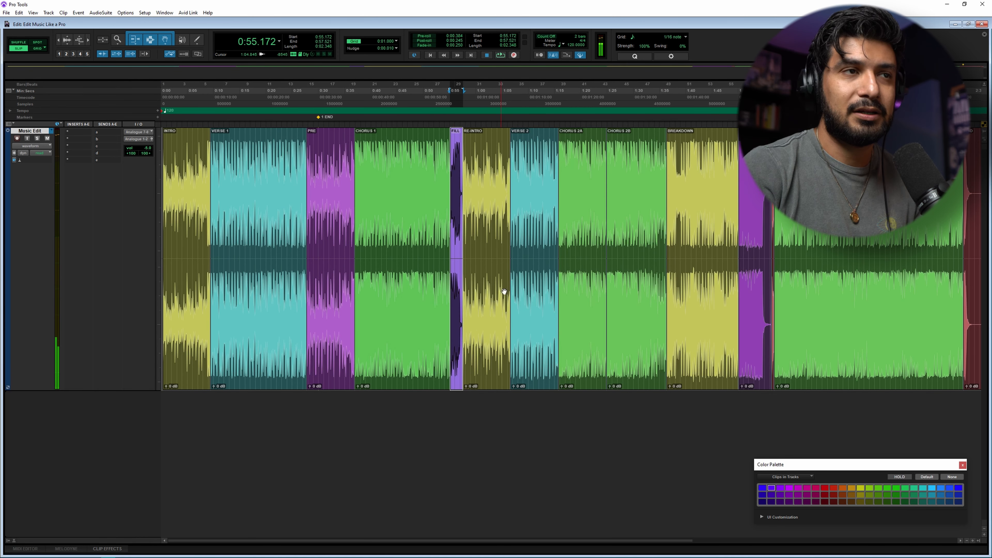
Select Chorus 2A and Chorus 2B together, inspect each clip separately and play Chorus 2B
left_click(584, 332)
left_click(622, 346, "shift")
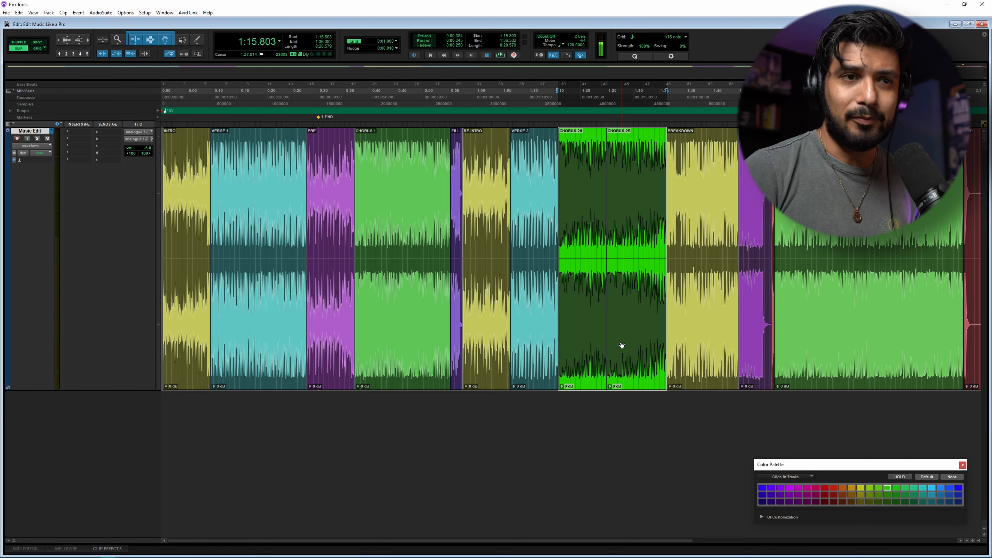
left_click(571, 219)
left_click(581, 280)
key("ctrl+]")
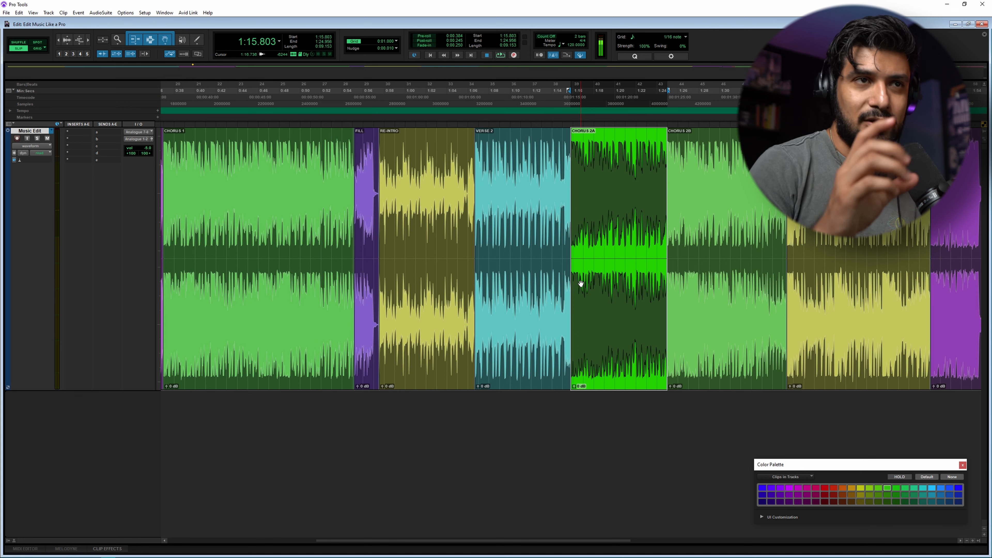
key("space")
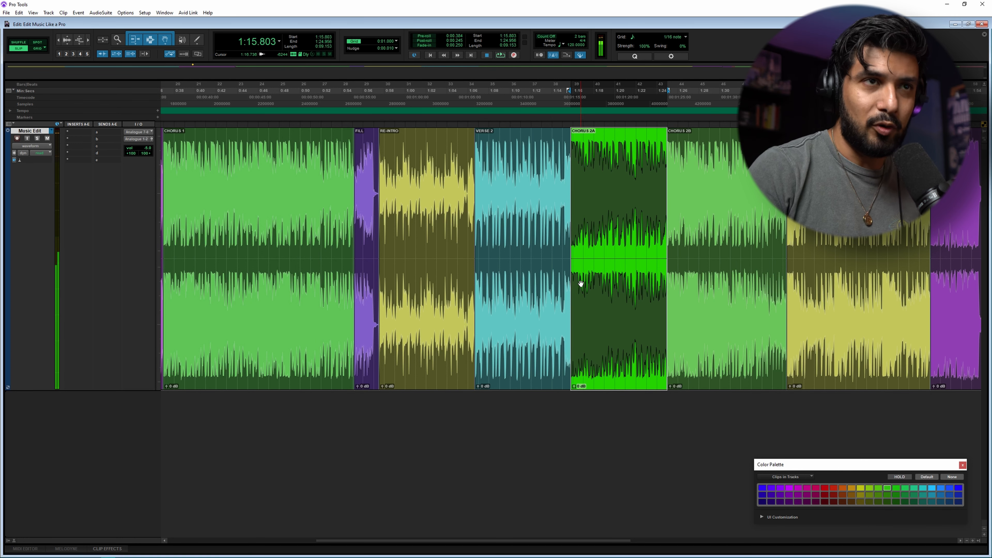
left_click(713, 311)
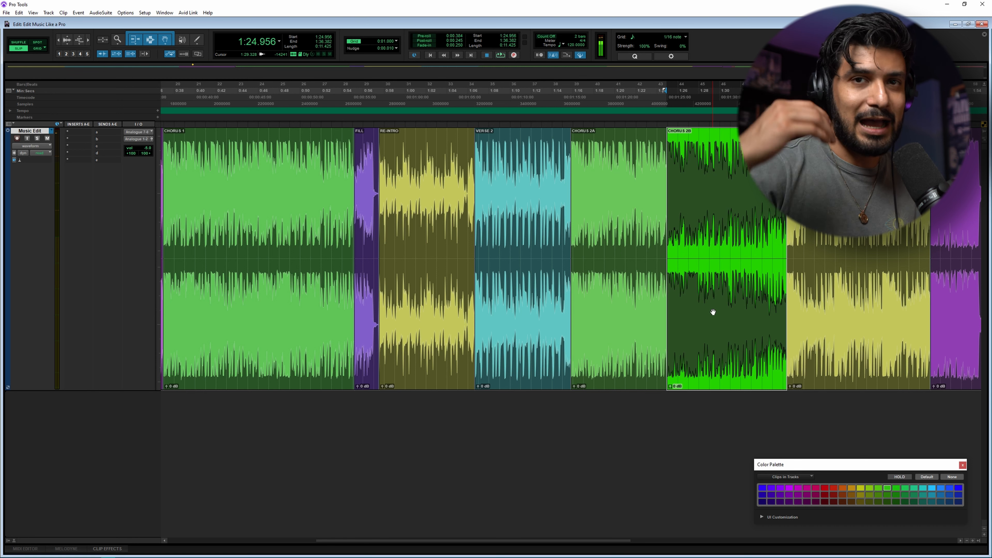
key("space")
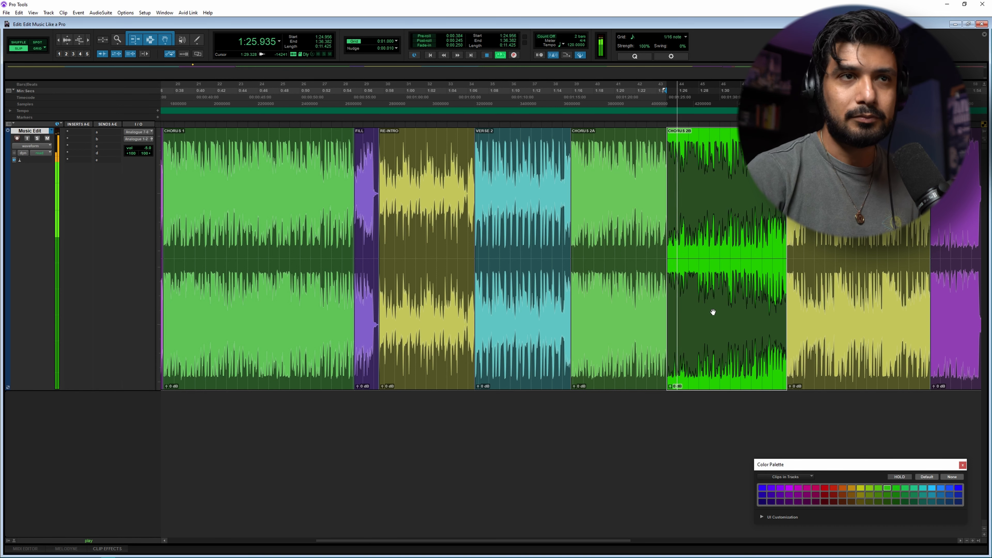
key("space")
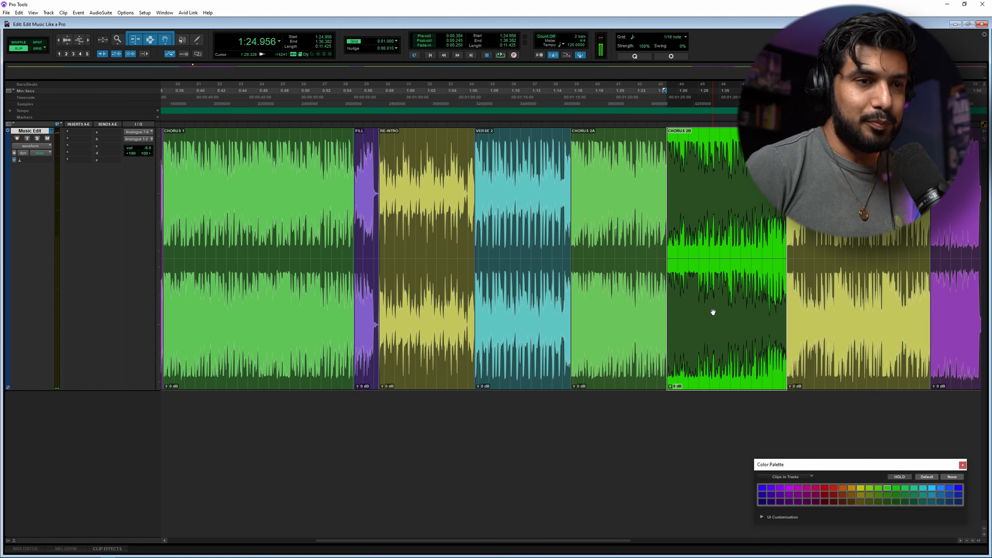
Review the Breakdown and Riser clips and inspect the short red hit clip before Chorus 3 up close
left_click(835, 290)
key("r")
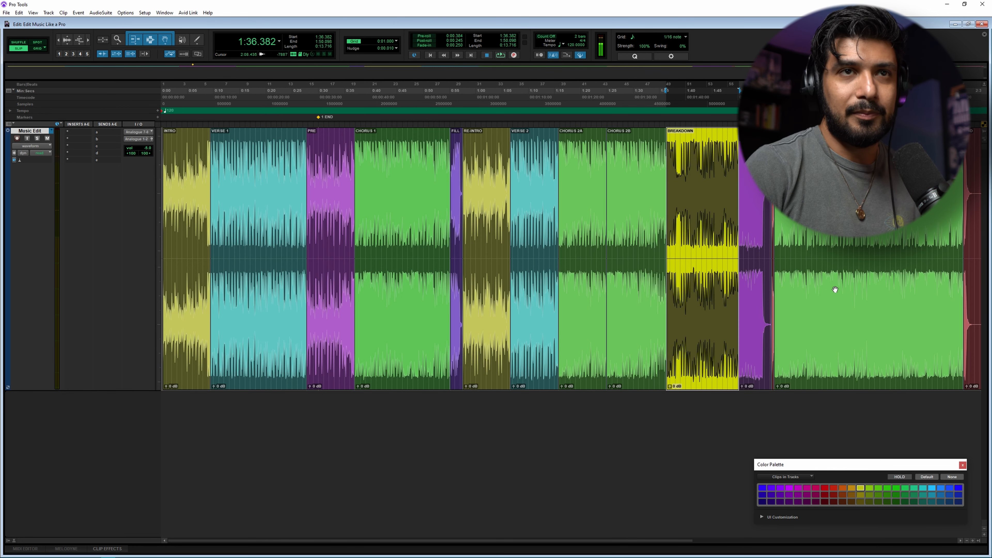
left_click(761, 306)
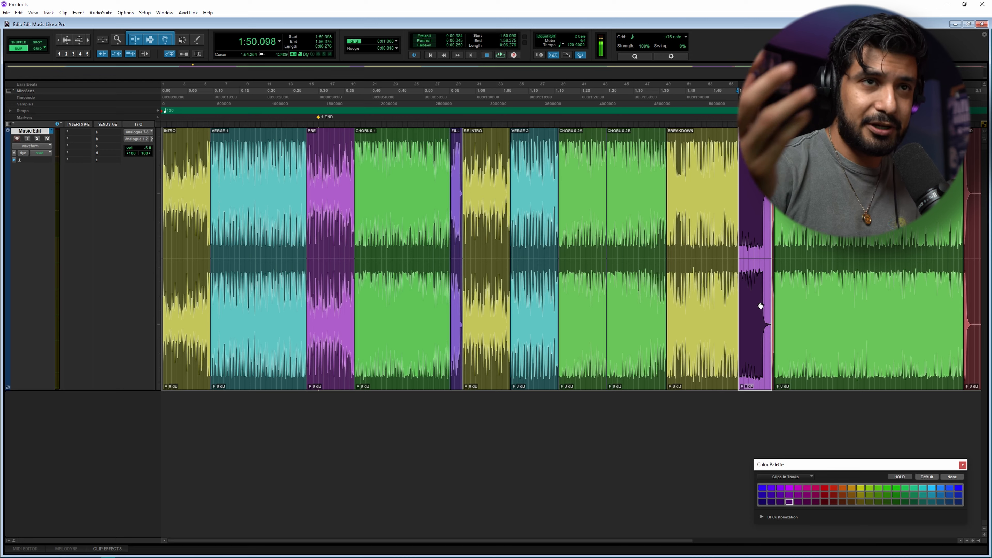
key("space")
key("t")
key("t")
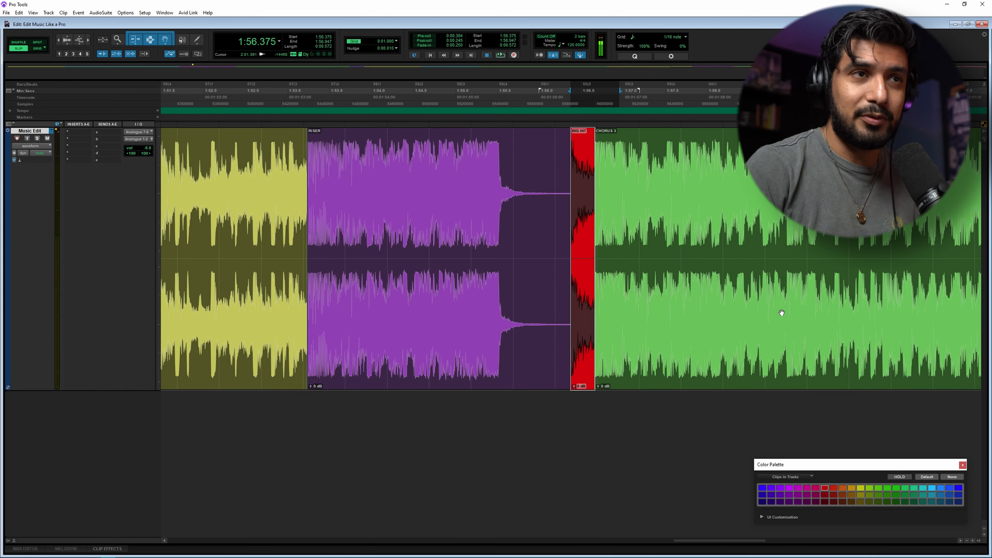
key("t")
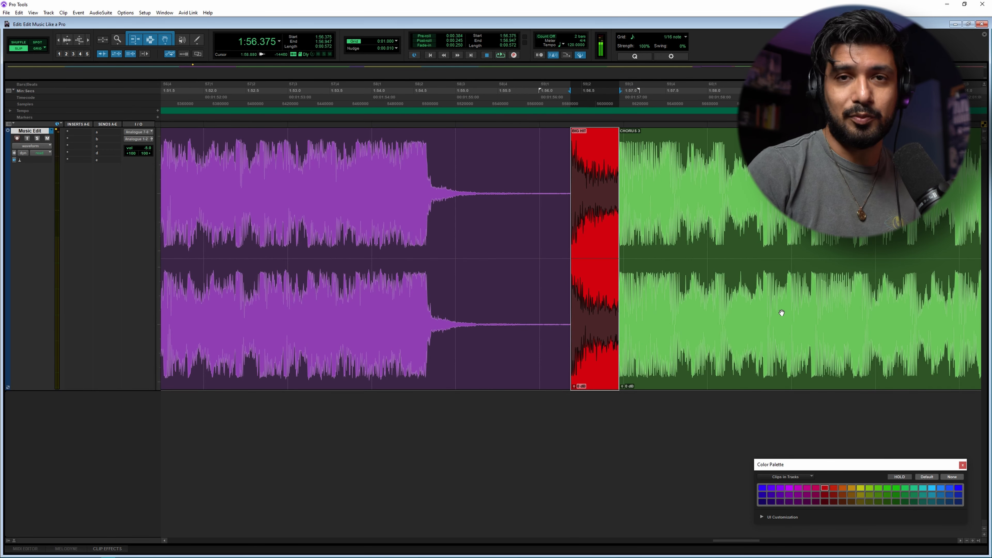
Play the short red hit clip, select and play Chorus 3, and view its full length
key("space")
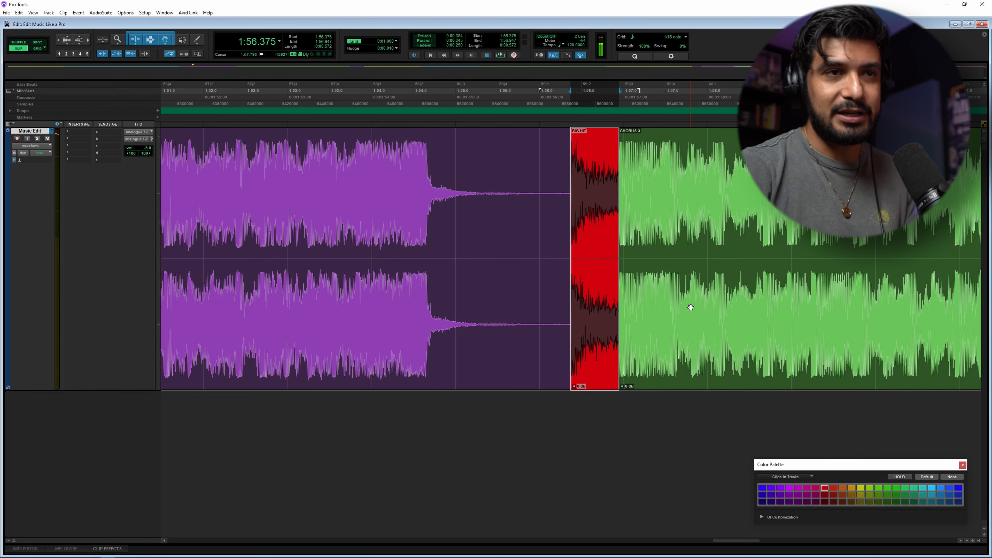
key("r")
left_click(753, 279)
key("space")
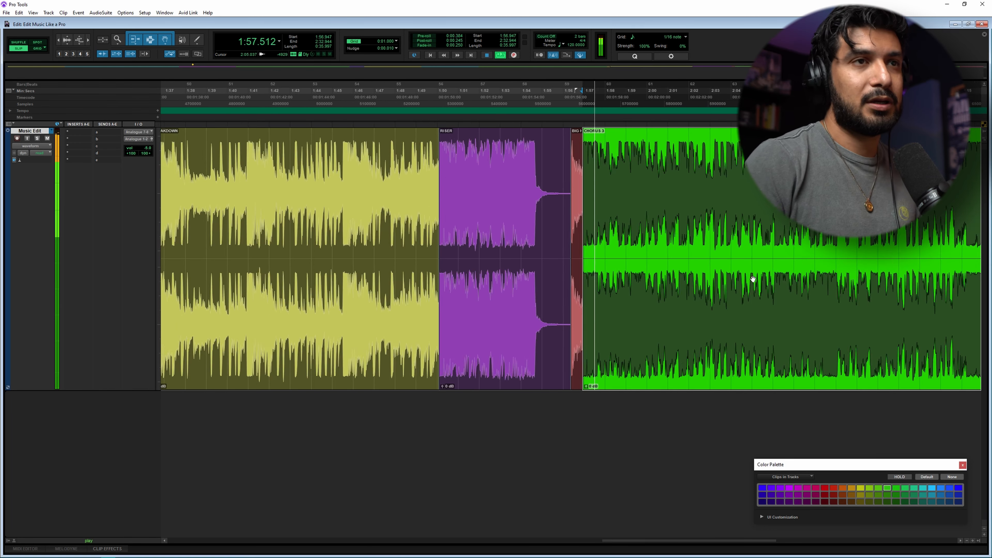
key("r")
key("r")
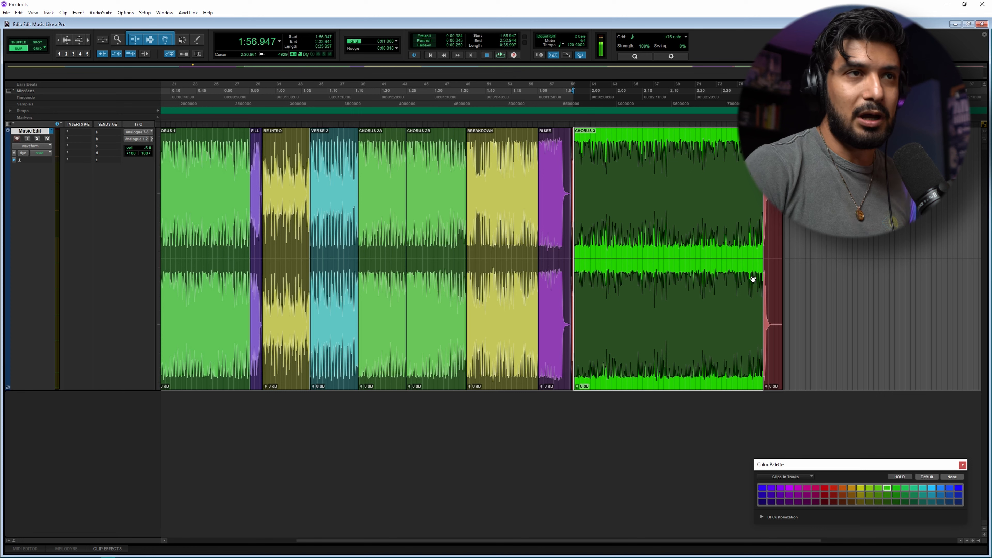
Select the red End clip after Chorus 3, inspect it up close and play it
left_click(768, 301)
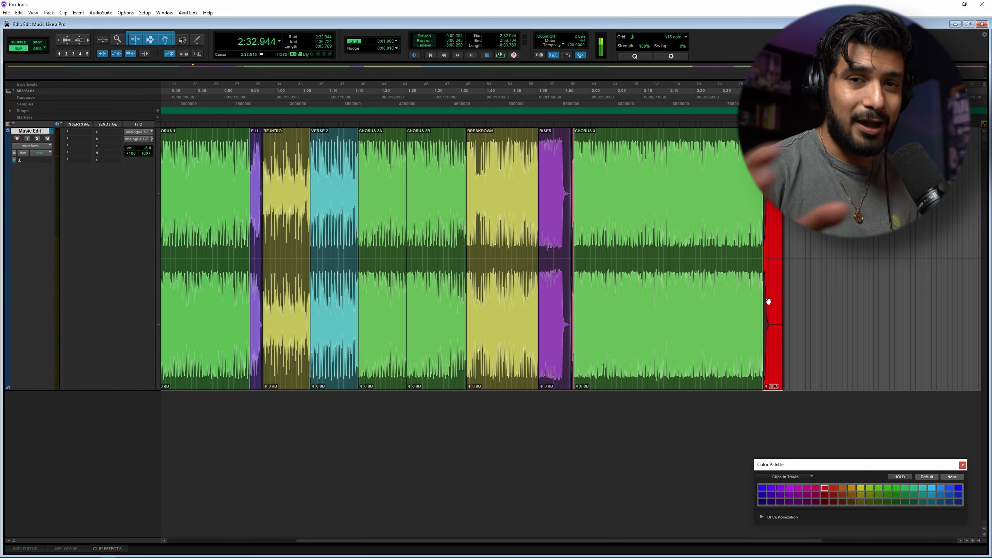
key("t")
key("t")
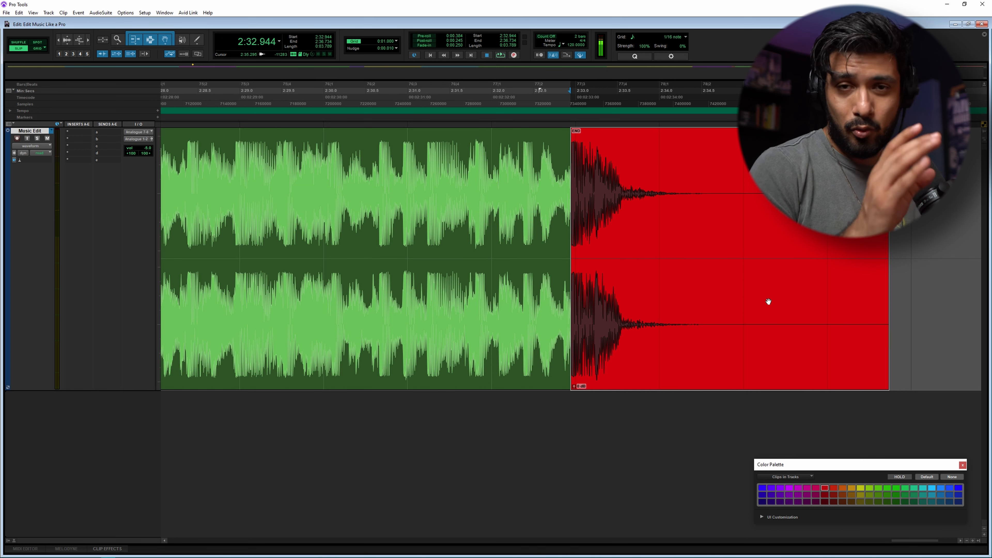
key("space")
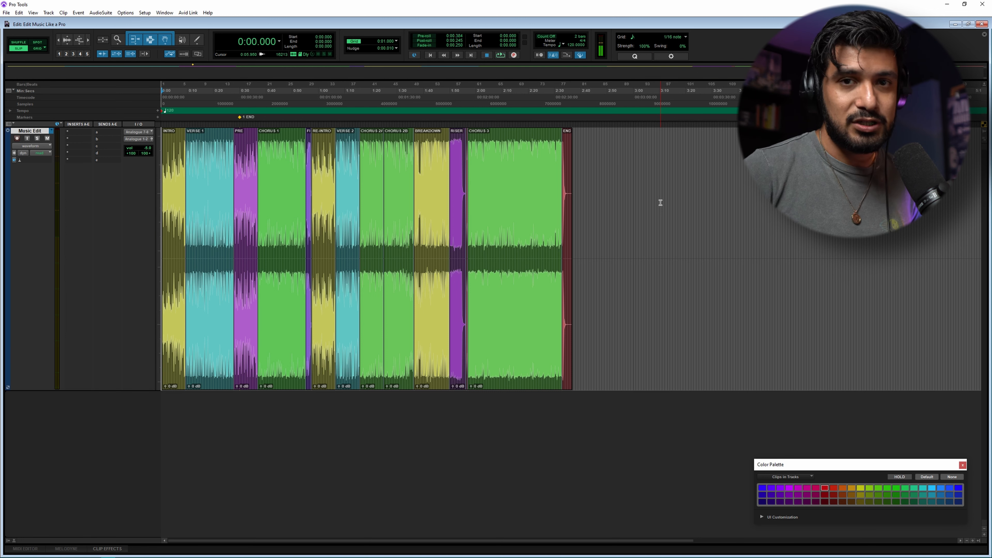
Play the Intro from the start and split the clip at 0:04.951, about halfway through
key("t")
key("t")
key("t")
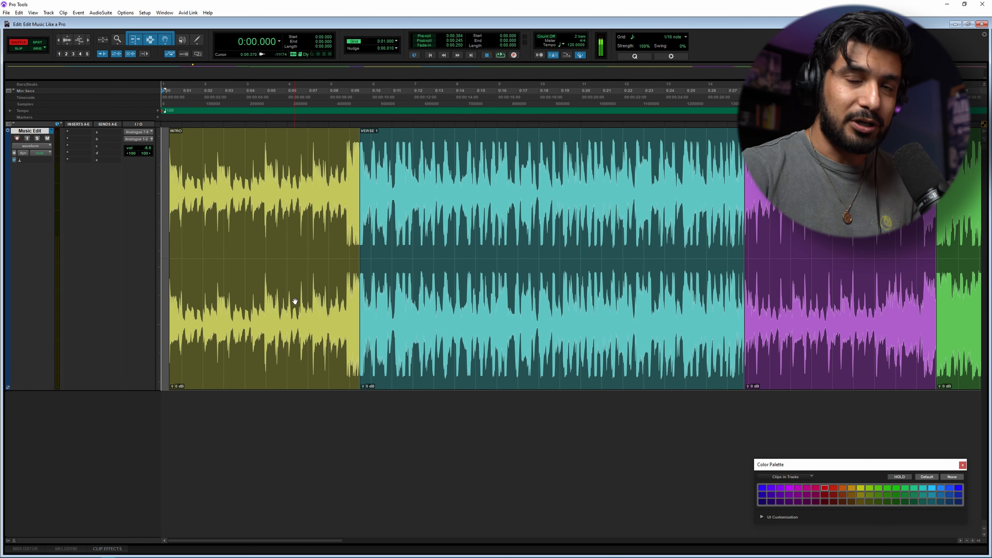
key("space")
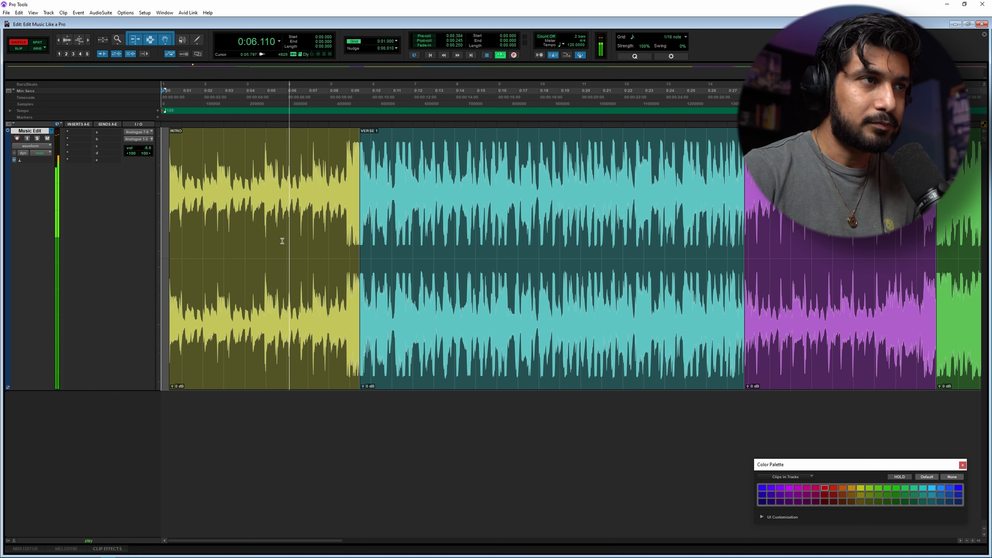
key("space")
left_click(265, 211)
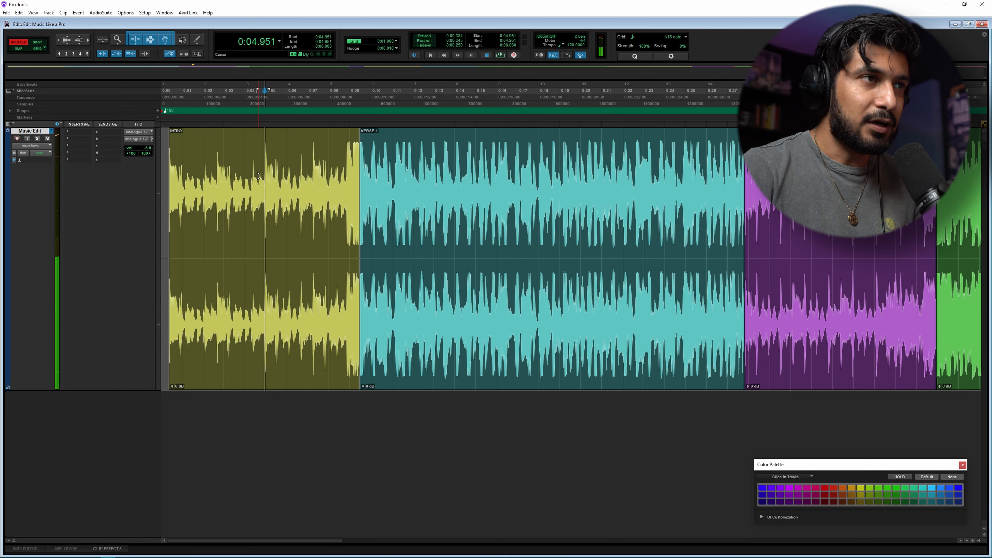
key("ctrl+e")
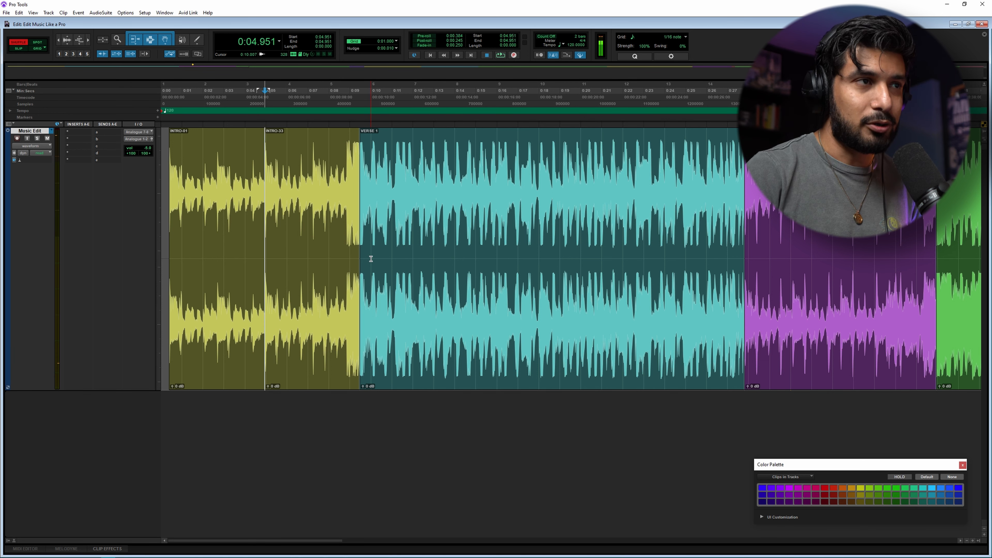
Play the second half of the Intro and delete the first half in Shuffle mode, closing the gap
left_click(325, 265)
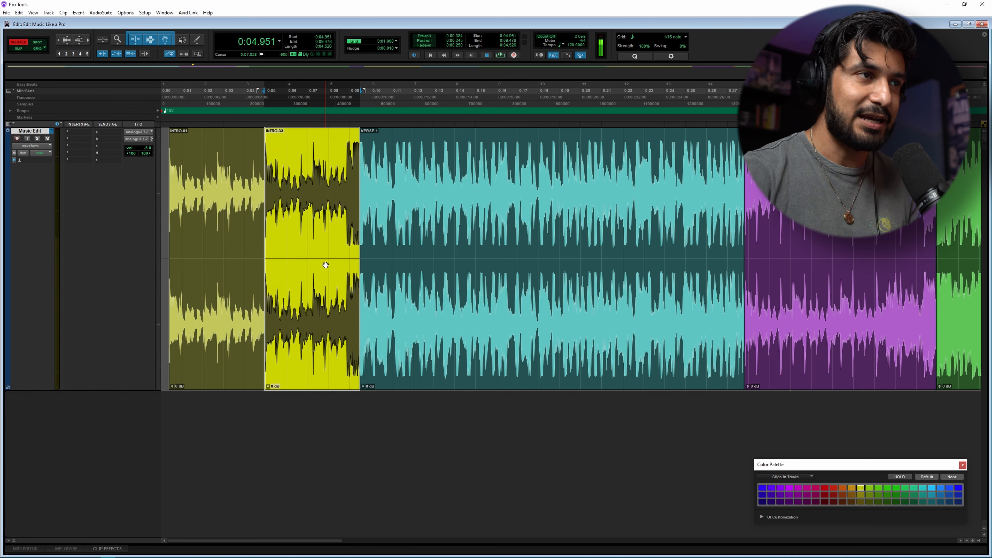
key("space")
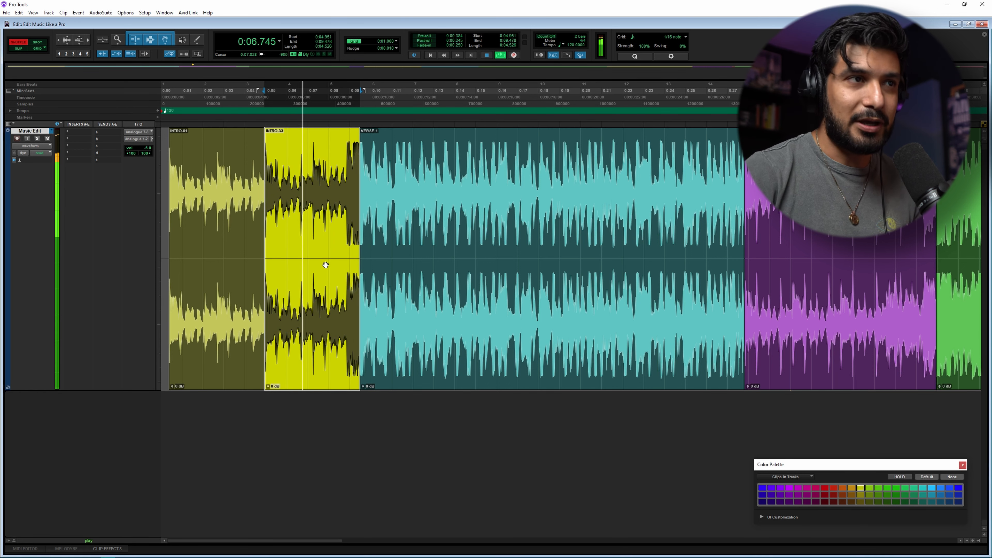
key("space")
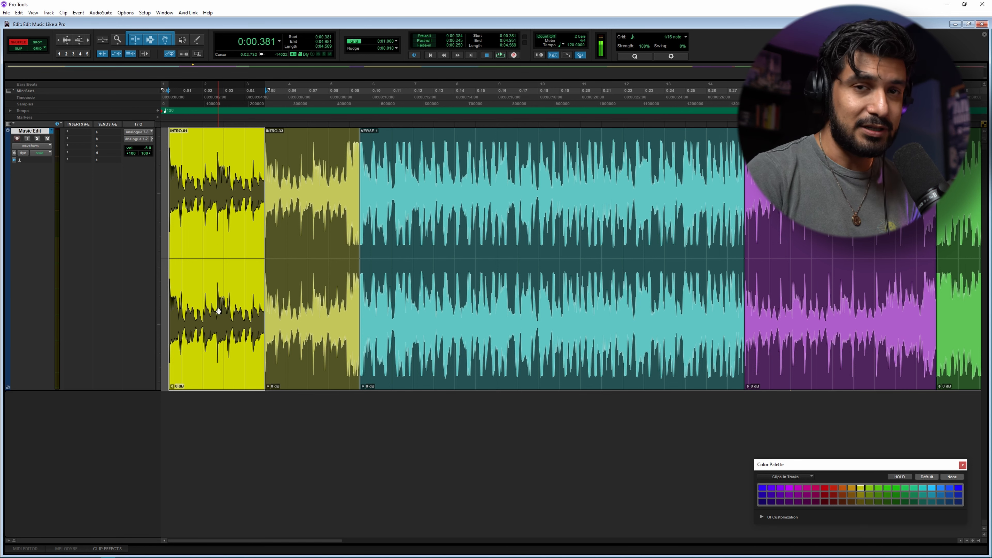
key("Delete")
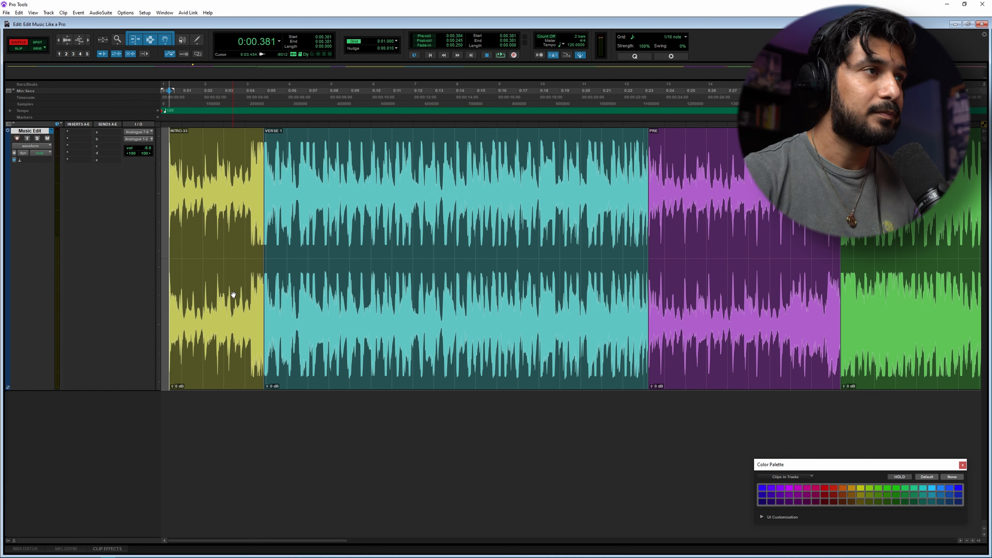
Play the shortened Intro and its transition into Verse 1 to check the edit
left_click(250, 288)
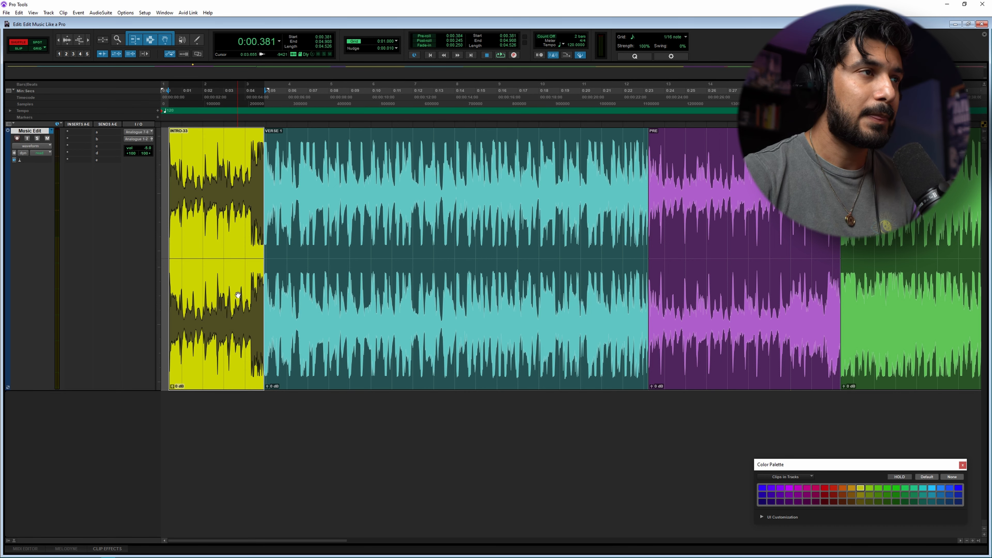
key("space")
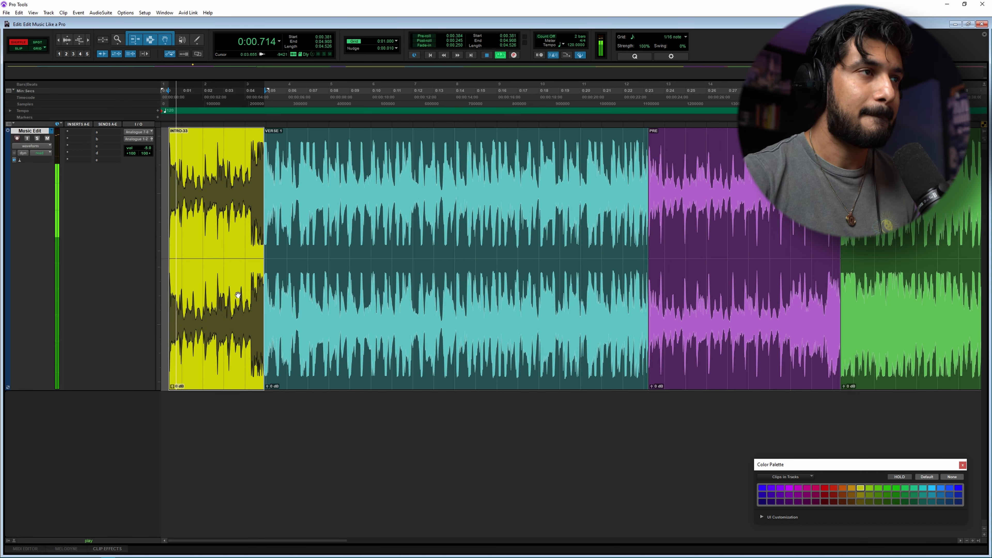
left_click(252, 179)
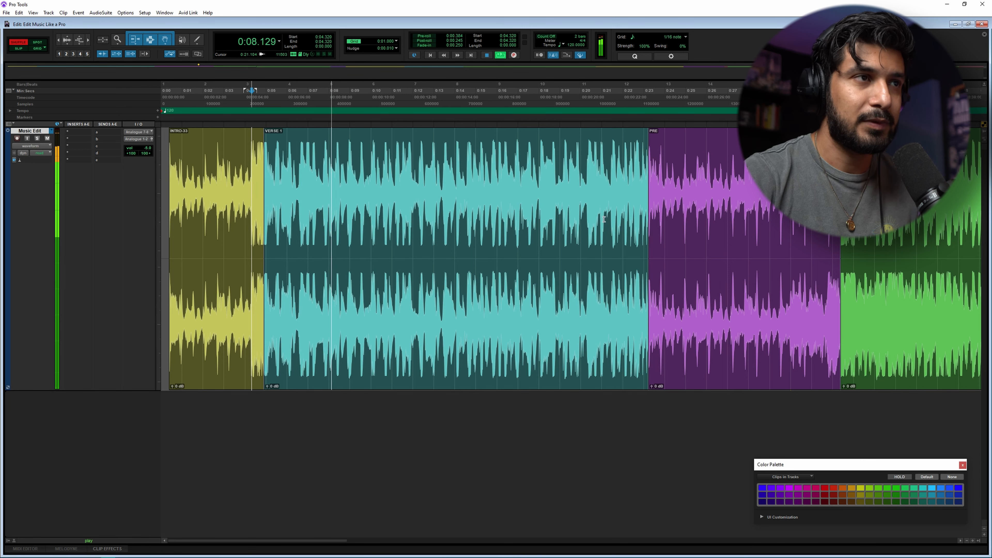
left_click(451, 200)
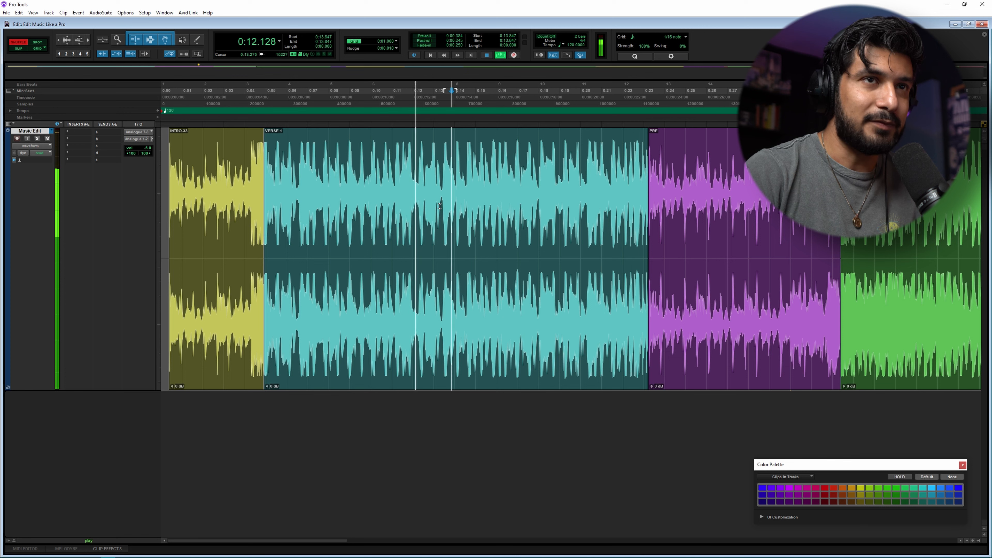
key("space")
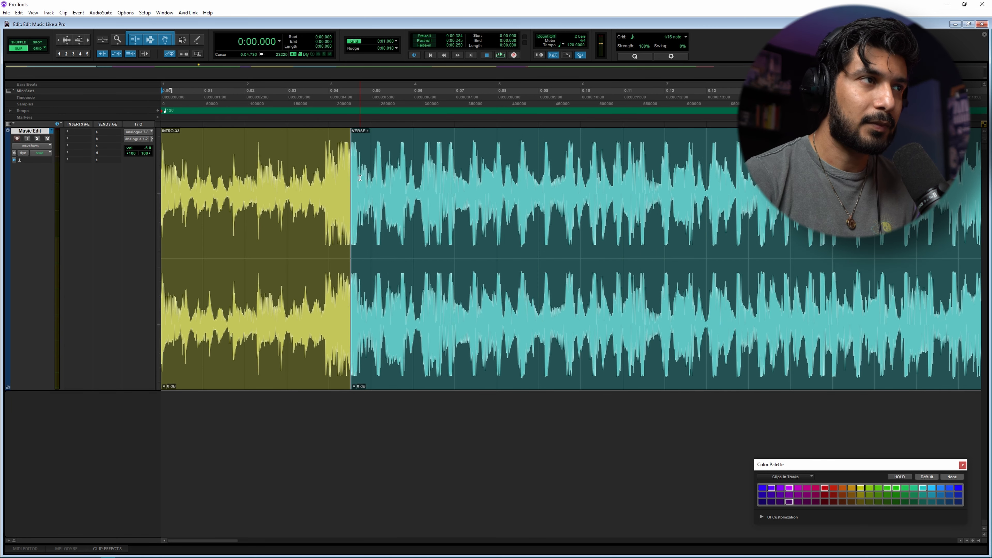
key("space")
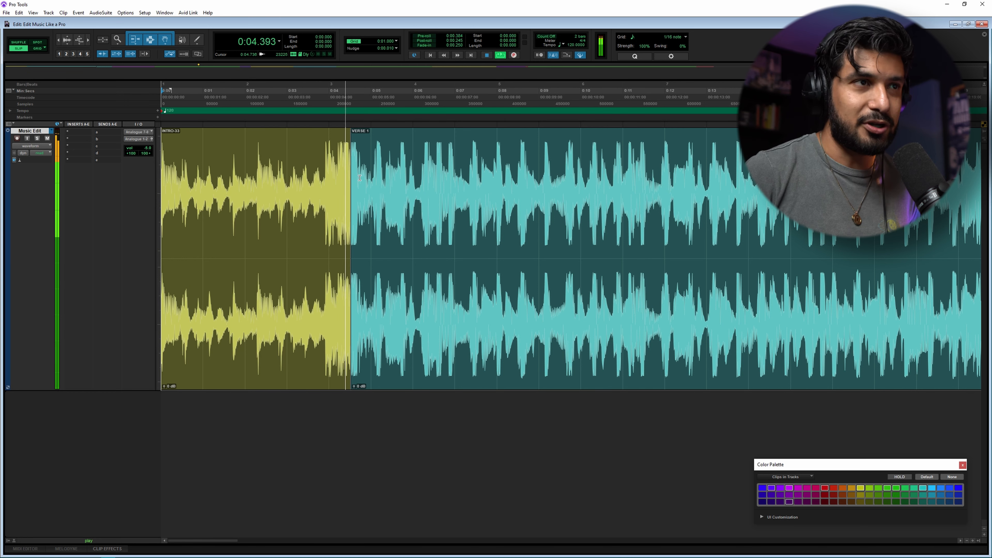
key("r")
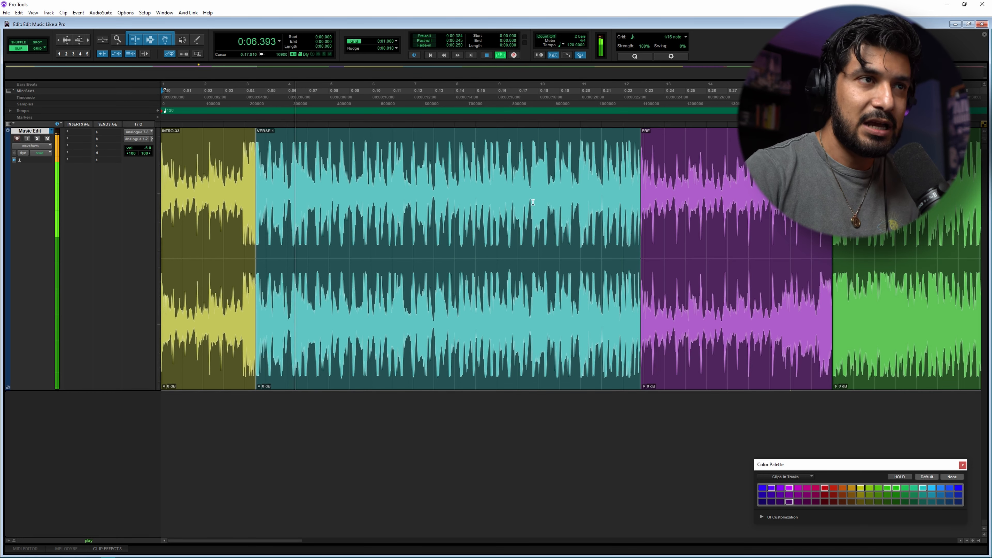
Select and play Verse 1, and split it on the transient at 0:09.137
left_click(508, 290)
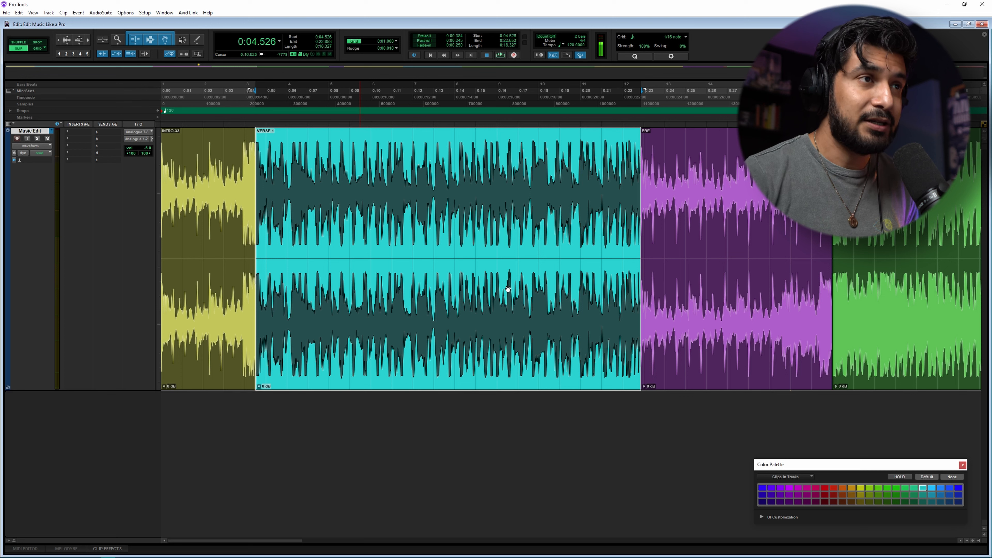
key("space")
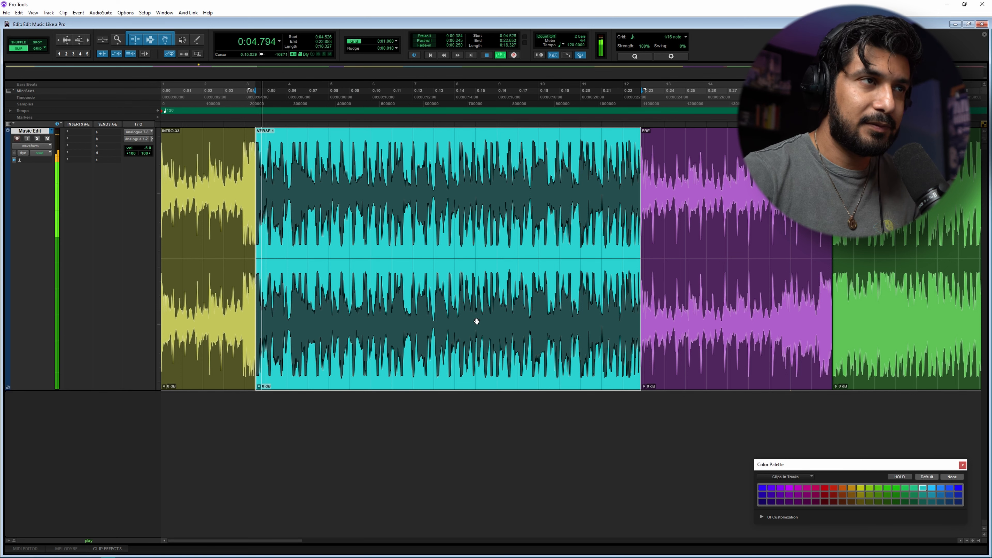
key("t")
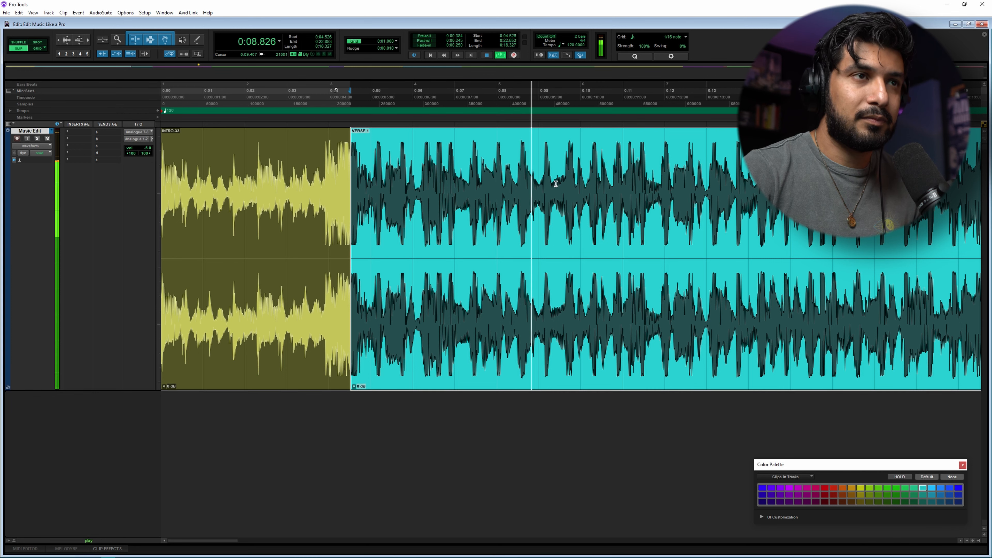
key("space")
key("n")
left_click(542, 175)
key("Tab")
key("b")
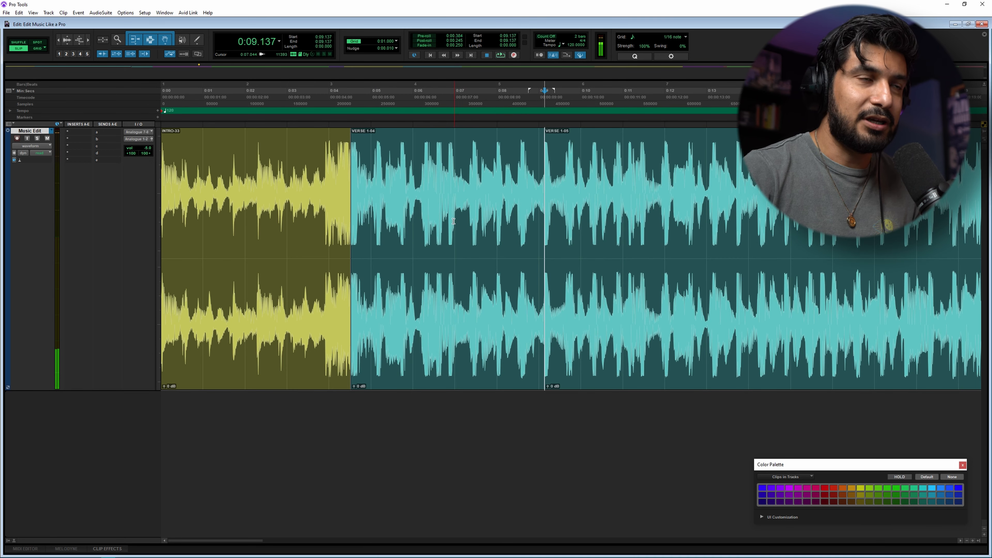
Play from the end of the Intro at 0:04.000 through the new Verse 1 split
left_click(329, 162)
key("space")
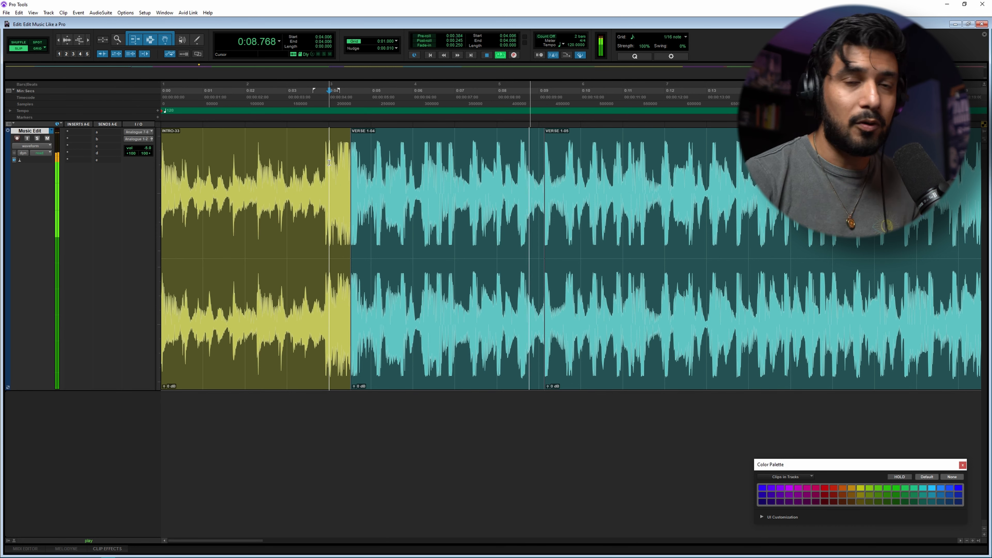
key("space")
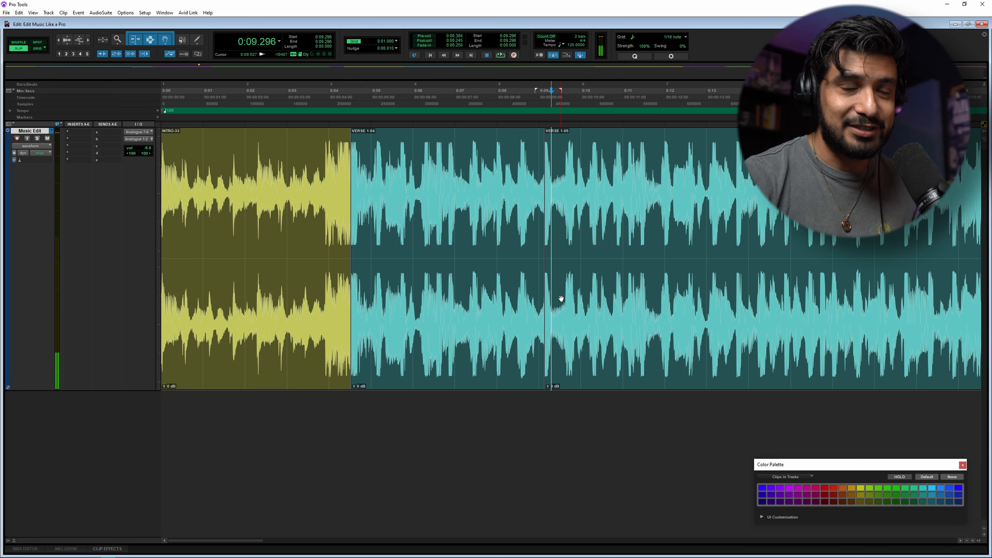
Delete the remainder of Verse 1 after the split in Shuffle mode, bringing the Pre clip directly behind the shortened verse
left_click(567, 307)
key("ctrl+bracketleft")
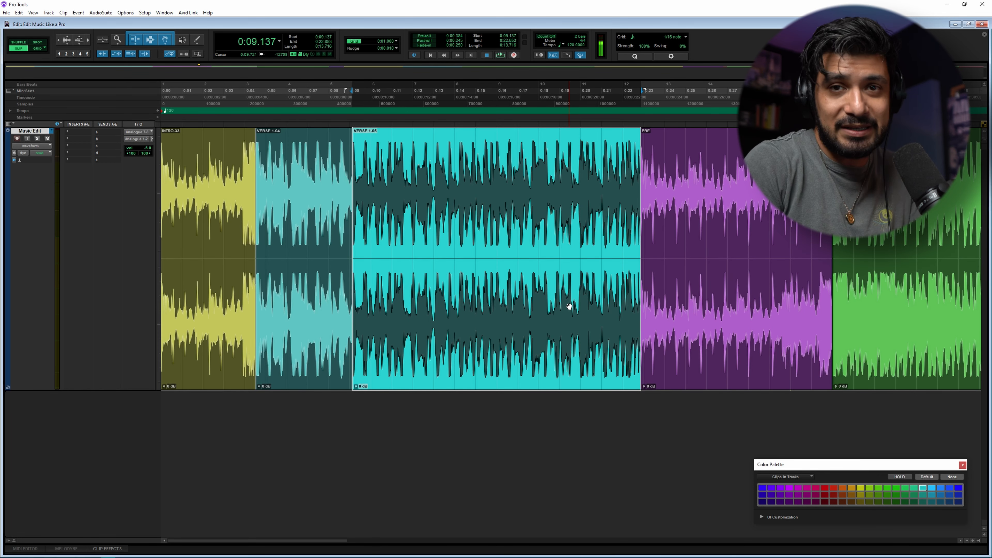
key("F1")
key("Delete")
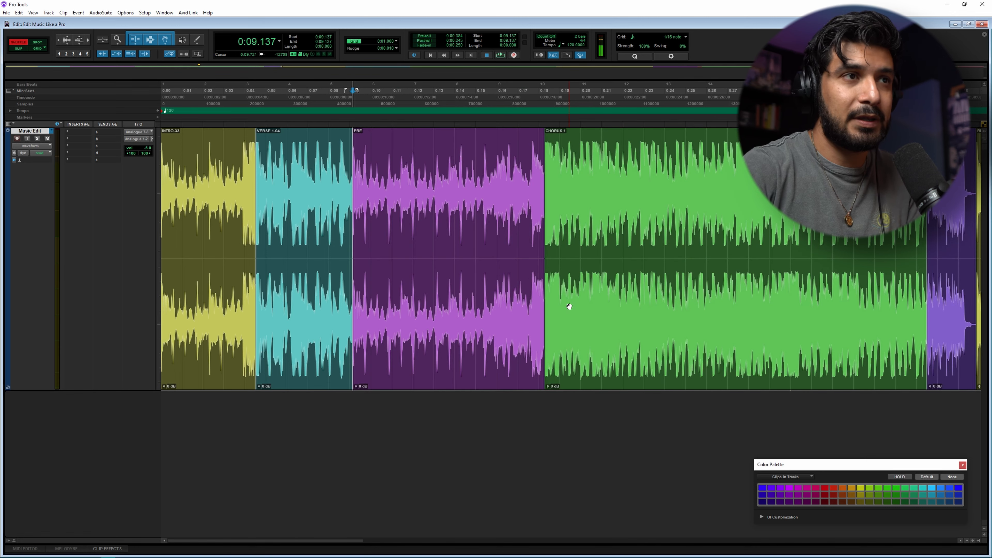
Play from 0:08.641 in the shortened Verse 1 through the Pre into Chorus 1 to check the edit
left_click(342, 187)
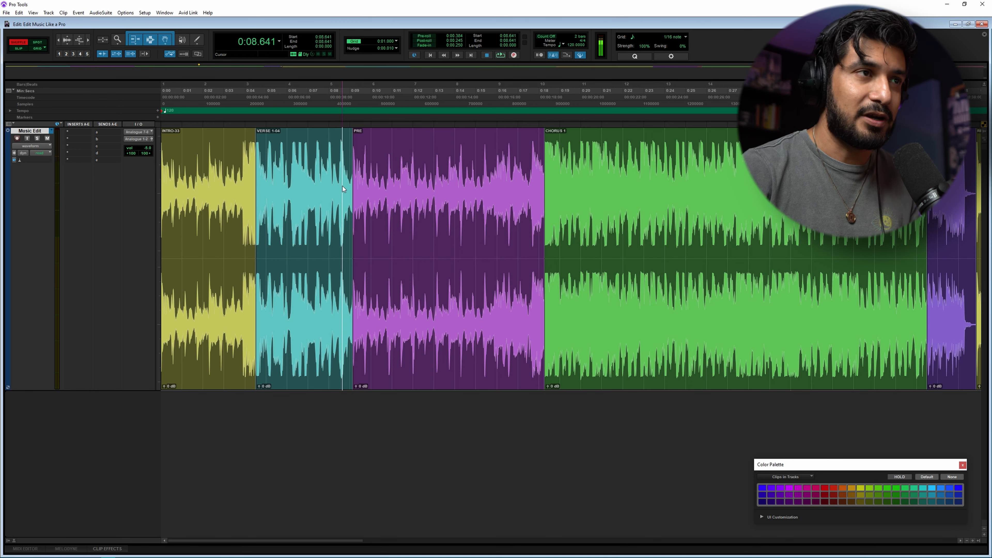
key("ctrl+]")
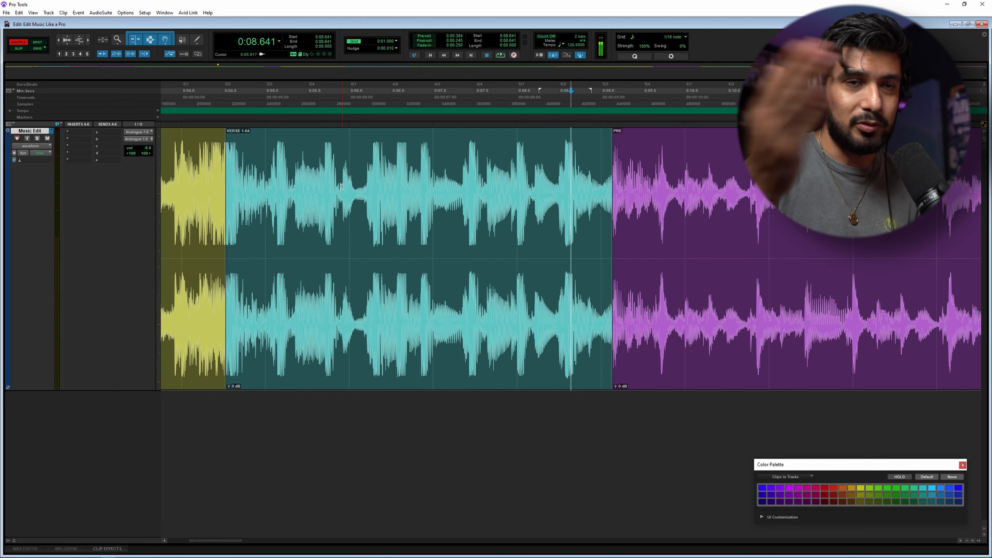
key("space")
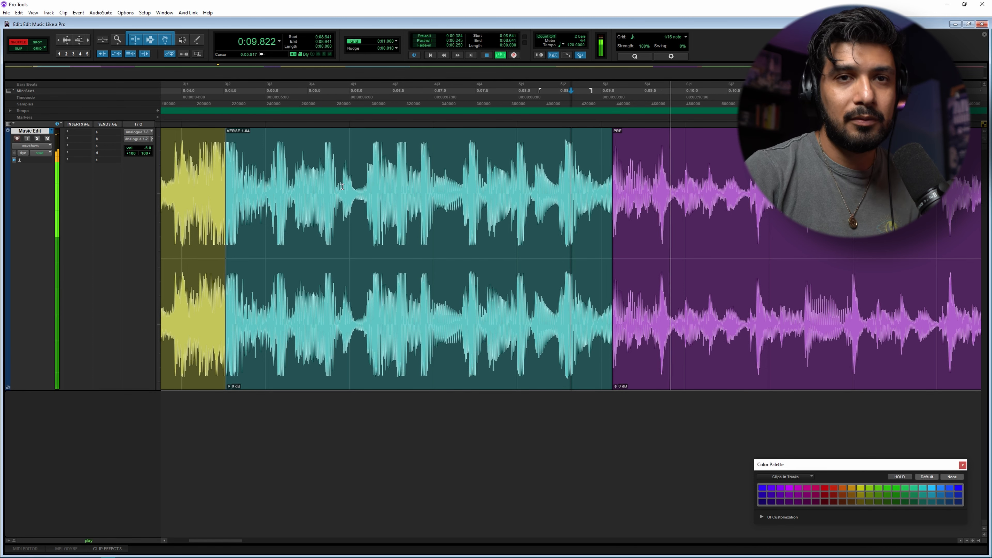
key("r")
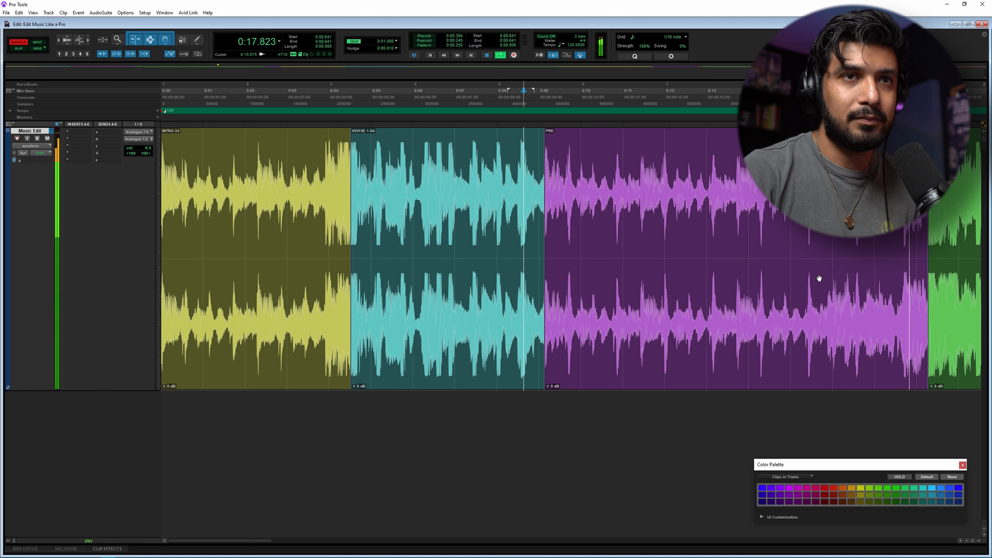
key("space")
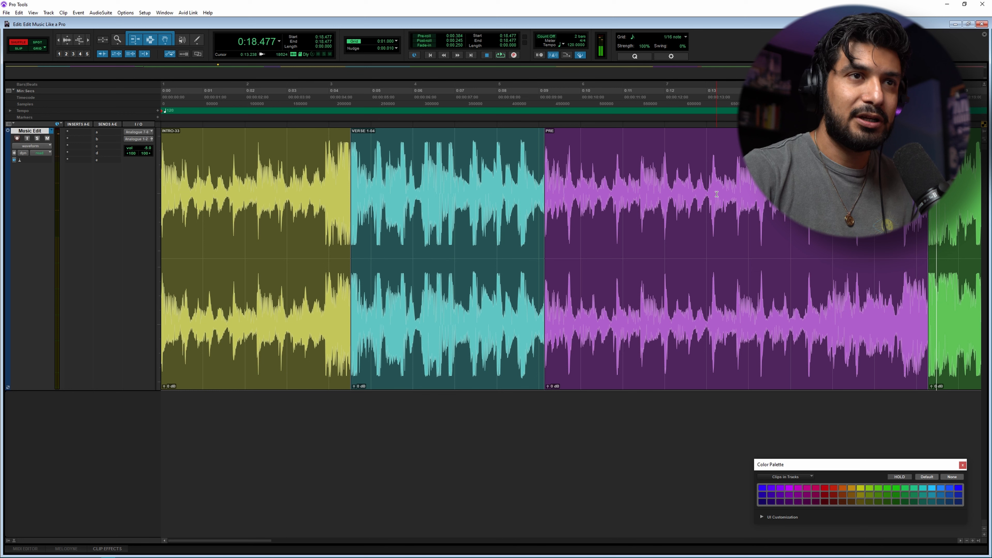
Play the Pre from 0:12.850 and split it on the transient at 0:13.707
left_click(701, 186)
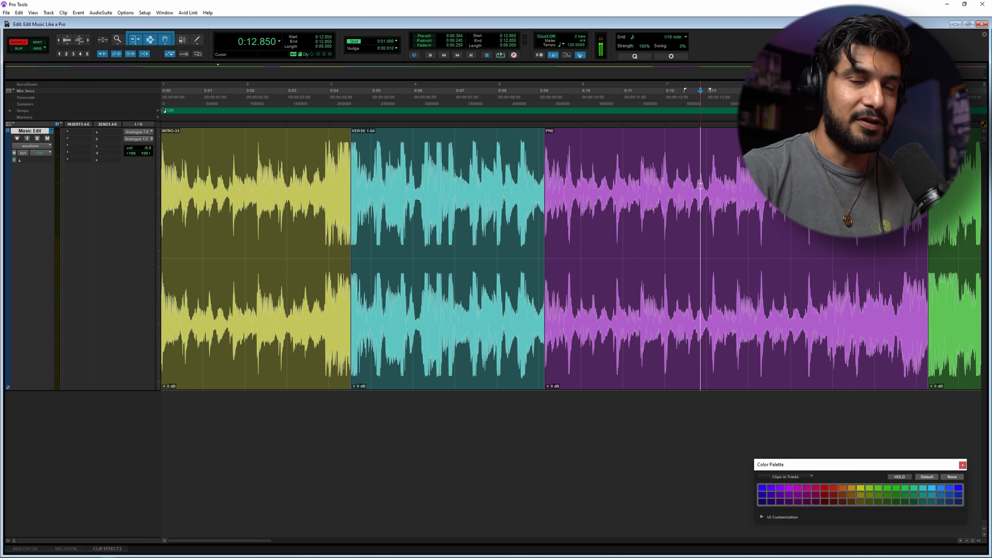
key("space")
key("ctrl+]")
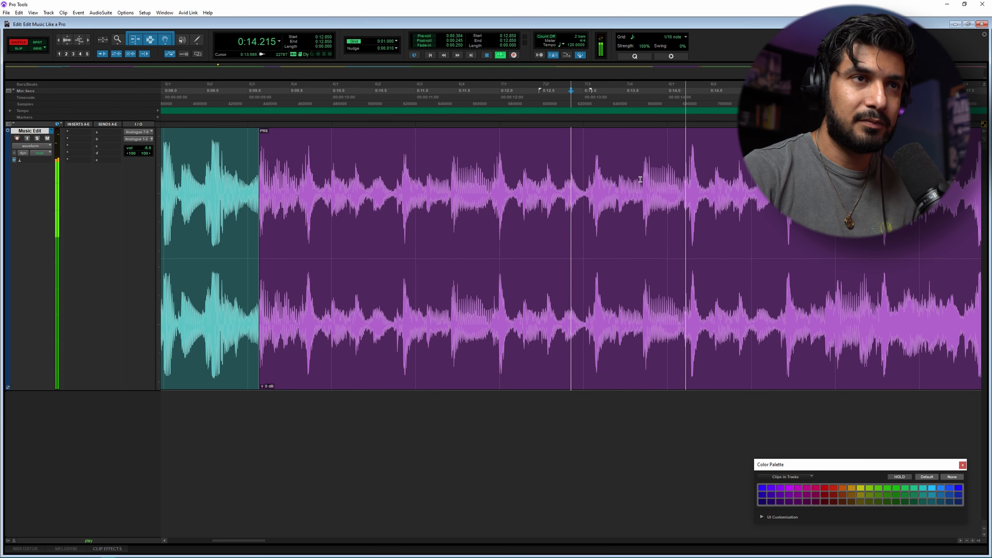
left_click(430, 302)
key("space")
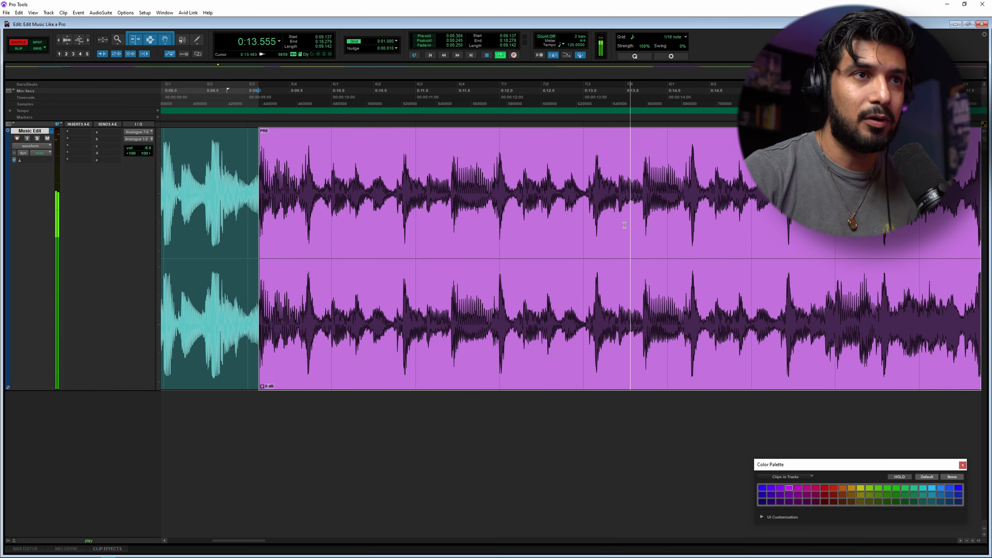
key("space")
key("b")
Delete the first half of the Pre in Shuffle mode, bringing its second half directly behind Verse 1
left_click(578, 312)
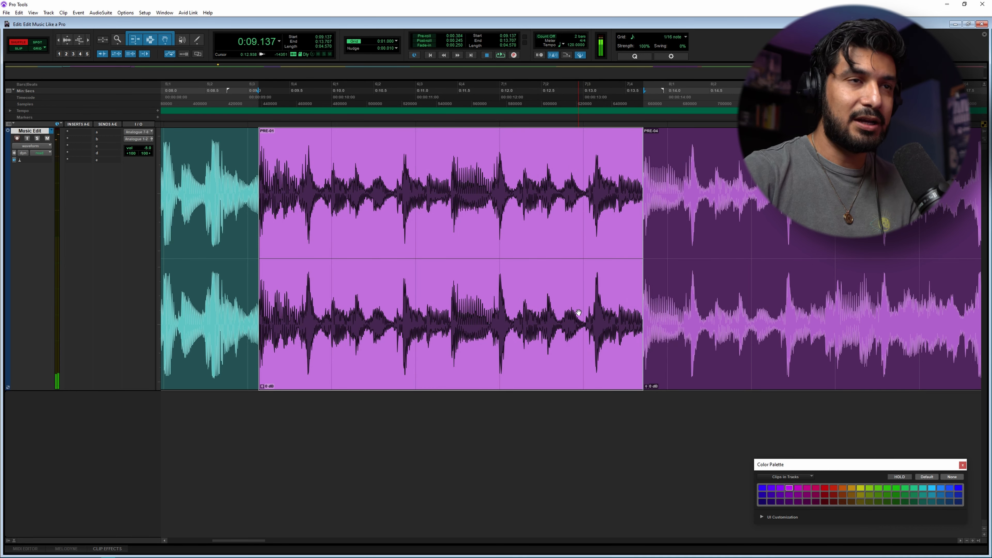
key("Delete")
key("ctrl+bracketleft")
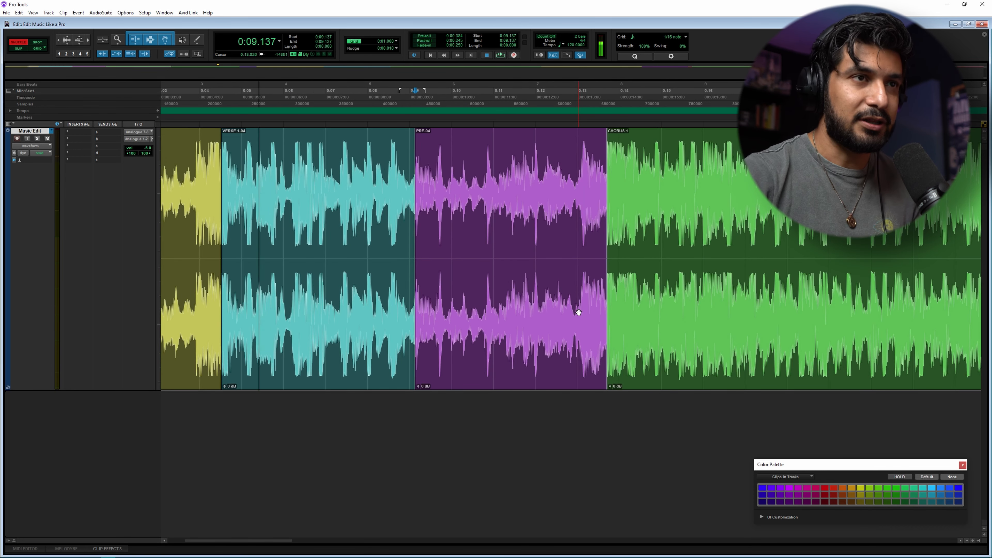
Play from the end of Verse 1 through the shortened Pre into Chorus 1 to check the transition
left_click(396, 195)
key("space")
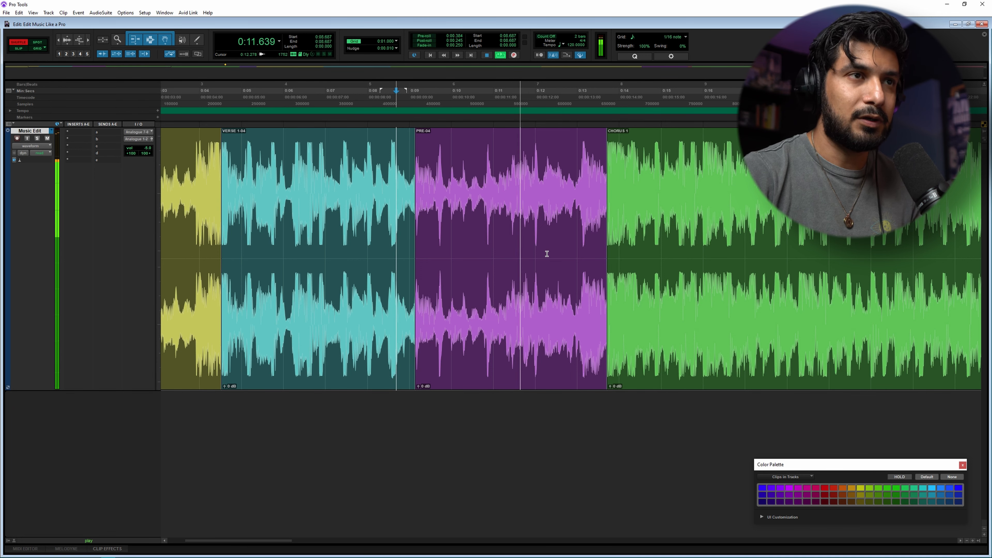
key("ctrl+bracketleft")
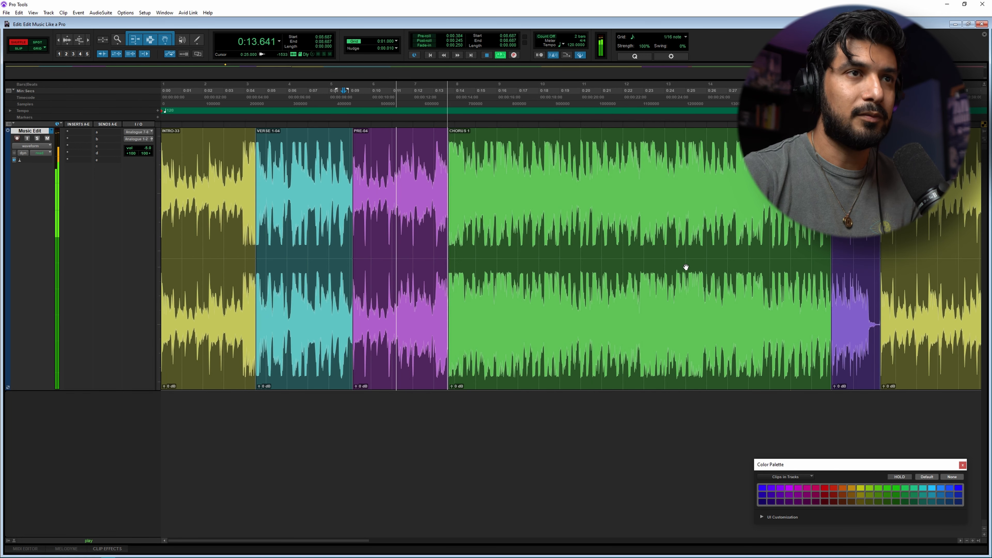
key("ctrl+bracketleft")
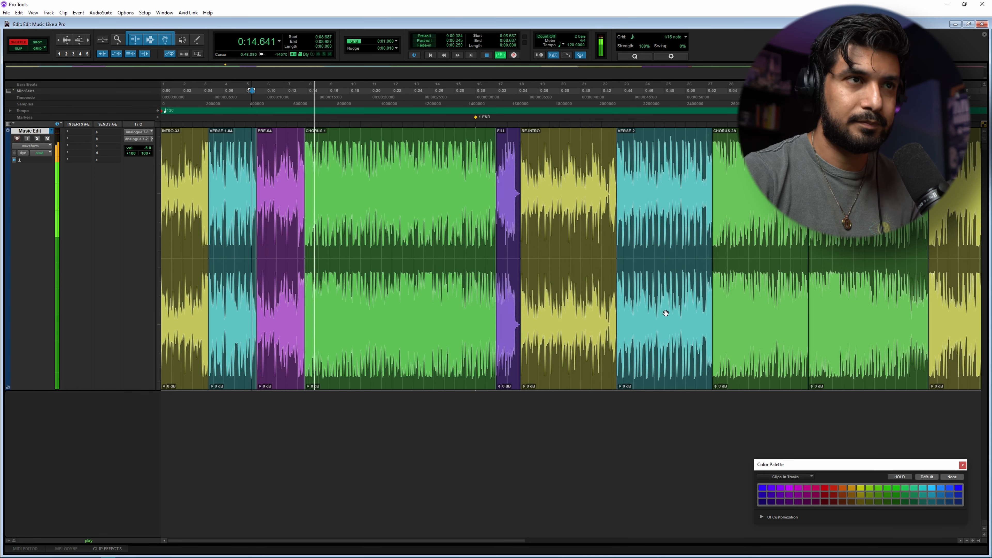
Select Chorus 1 and then Chorus 3, and play the opening of Chorus 3 to compare the choruses
left_click(418, 342)
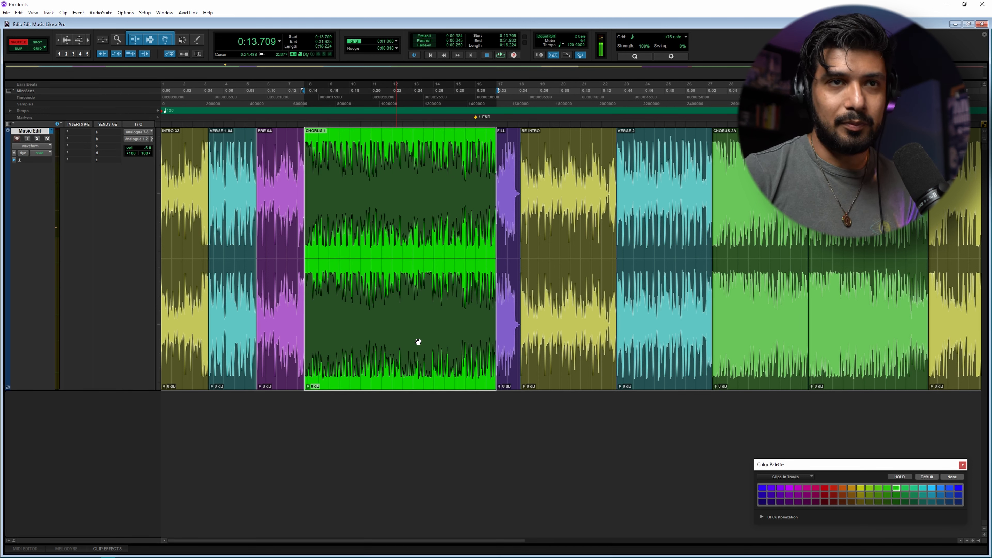
key("ctrl+bracketleft")
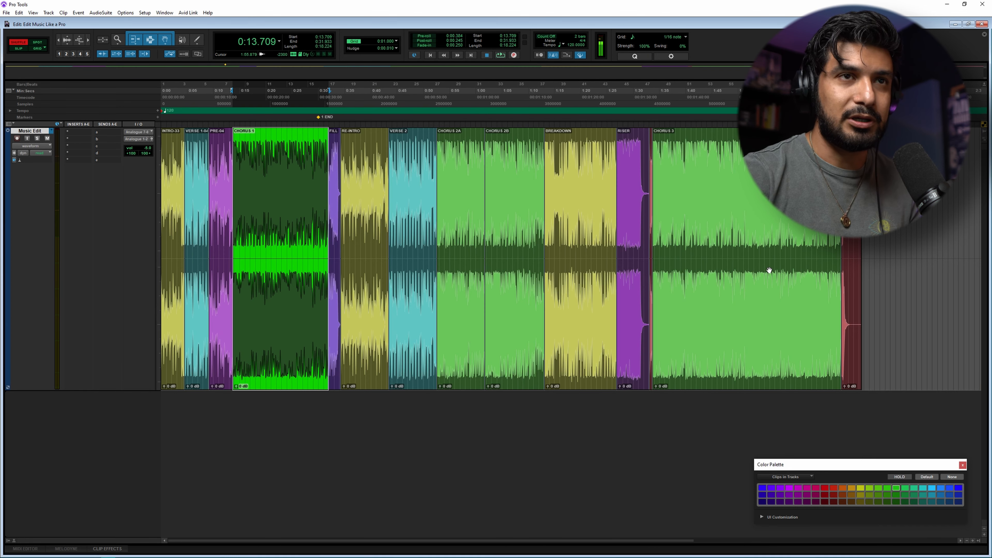
left_click(761, 277)
key("space")
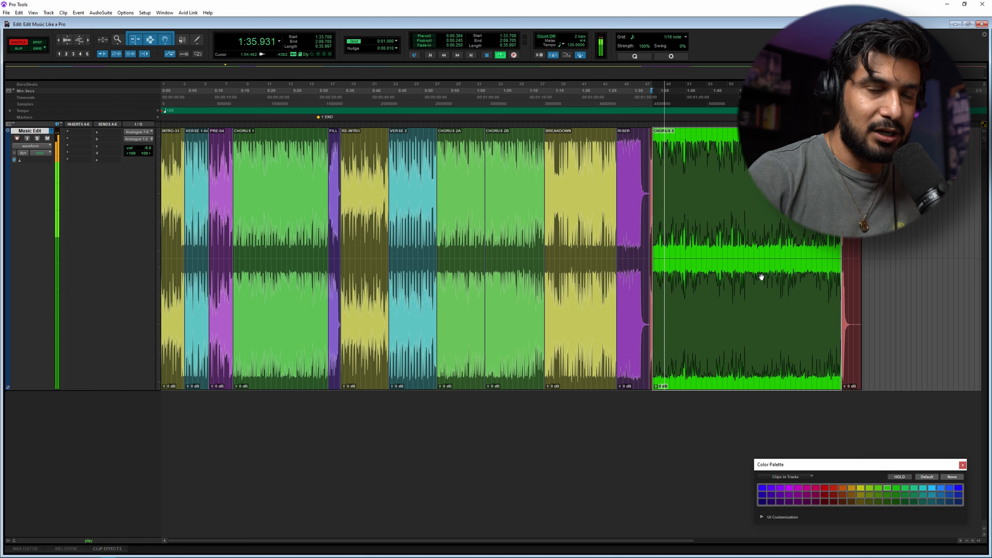
key("space")
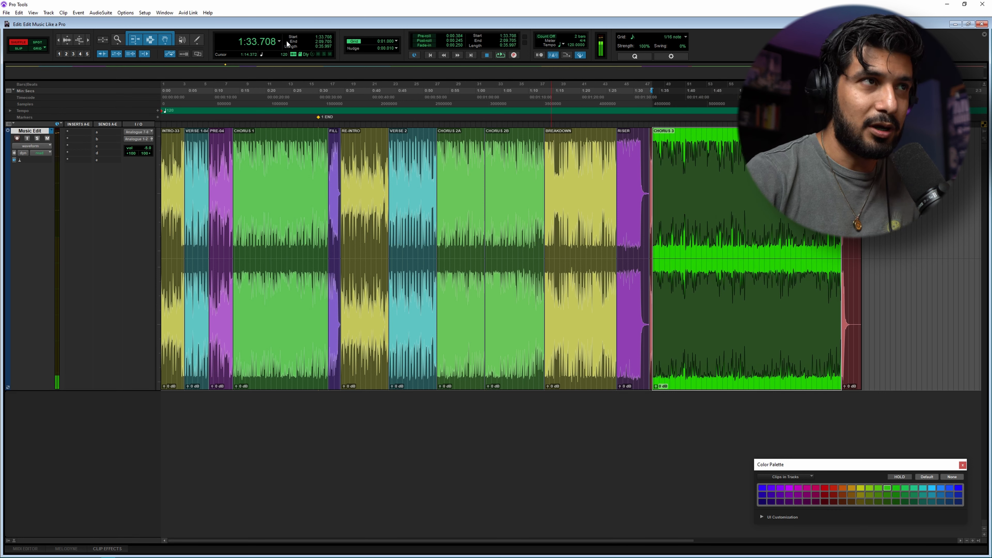
key("space")
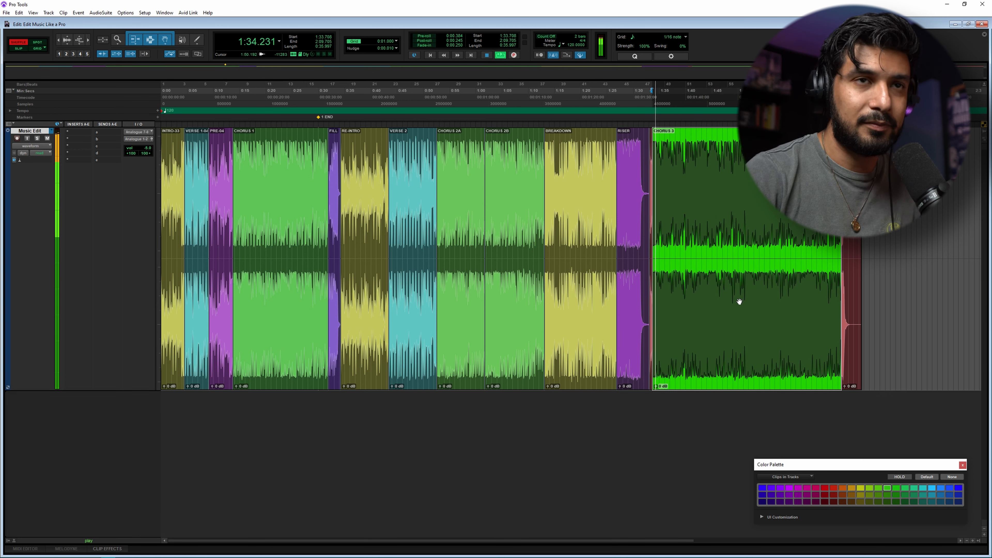
key("space")
Select Chorus 2B and play its opening
left_click(574, 329)
left_click(525, 336)
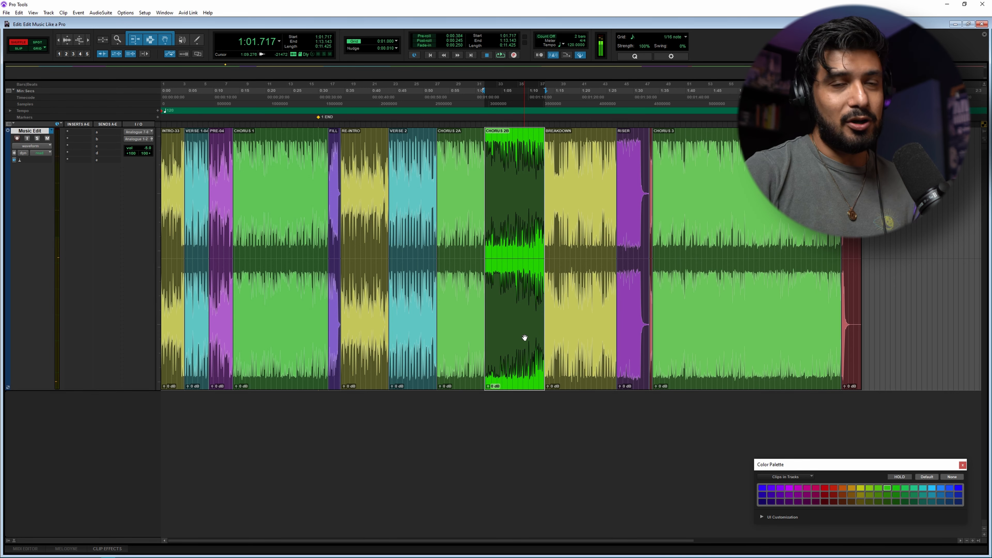
key("space")
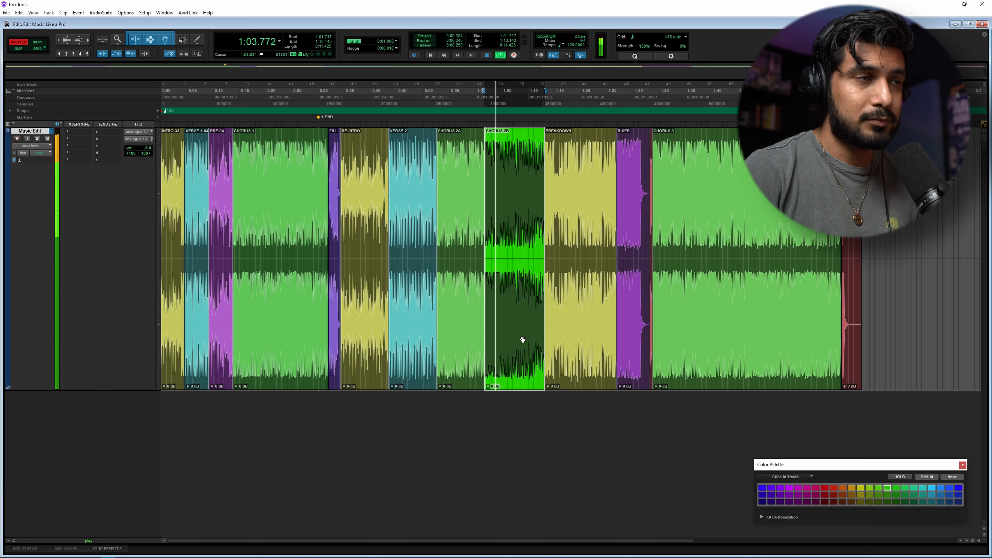
key("space")
Select Chorus 1 and play it from its start at 0:13.709, continuing from 0:18.039 to find a split point
left_click(274, 358)
key("t")
key("t")
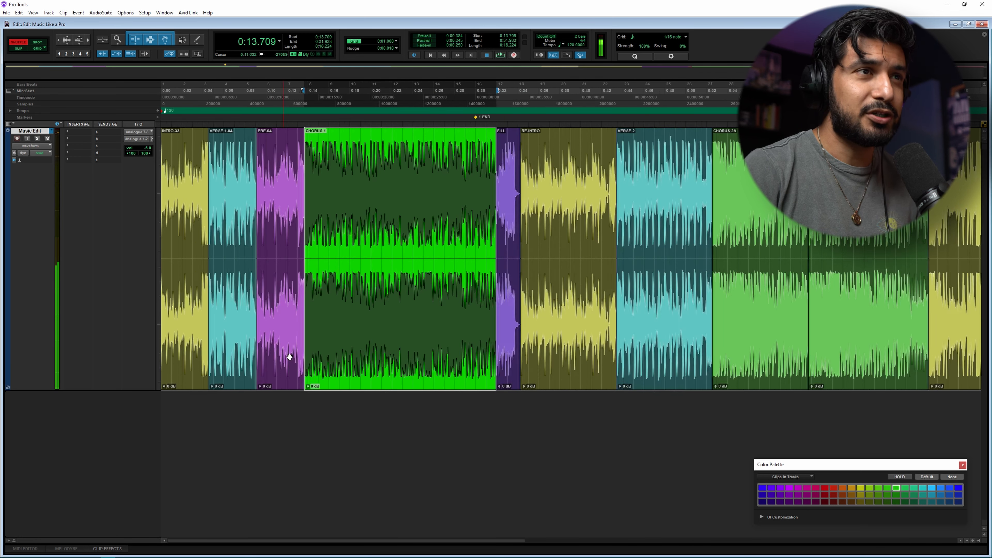
key("r")
key("r")
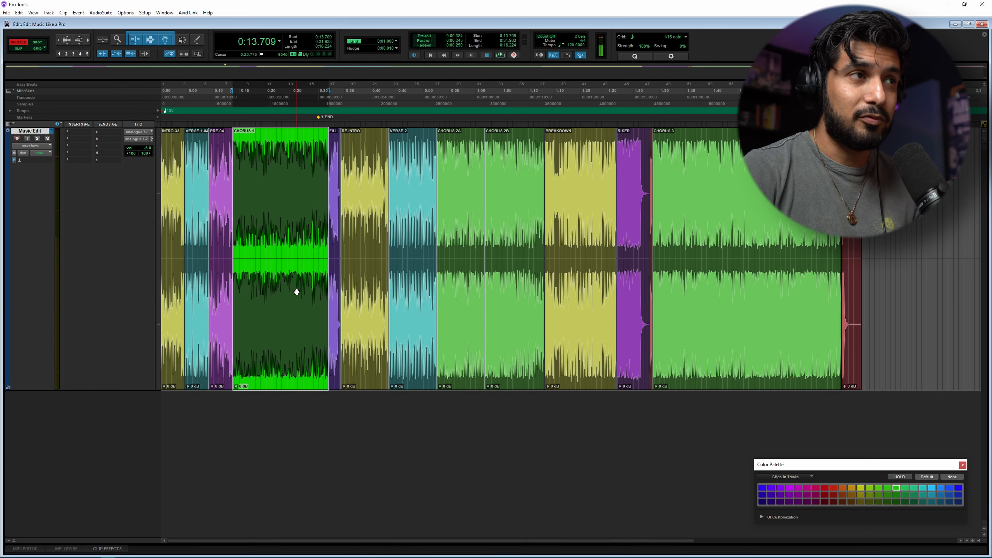
key("ctrl+bracketright")
key("ctrl+bracketright")
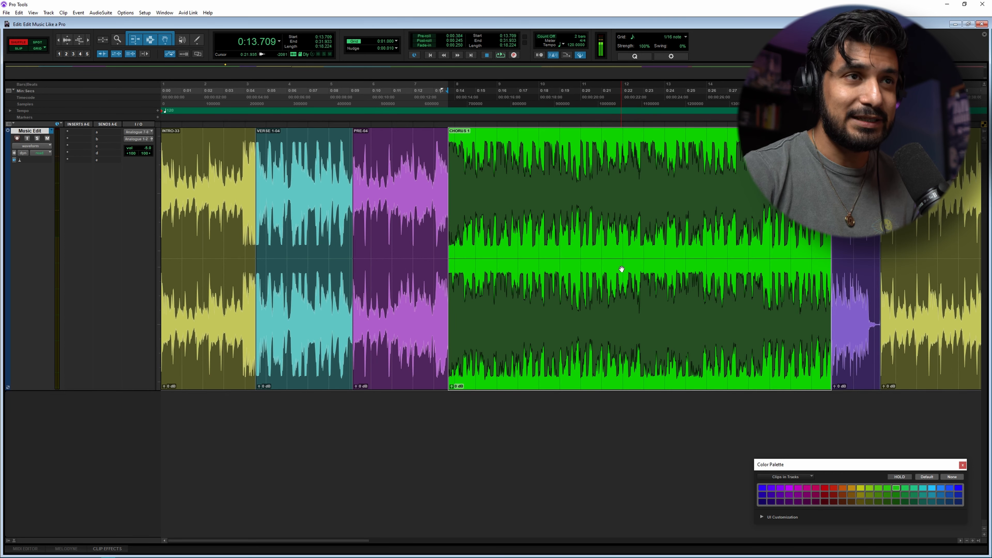
key("space")
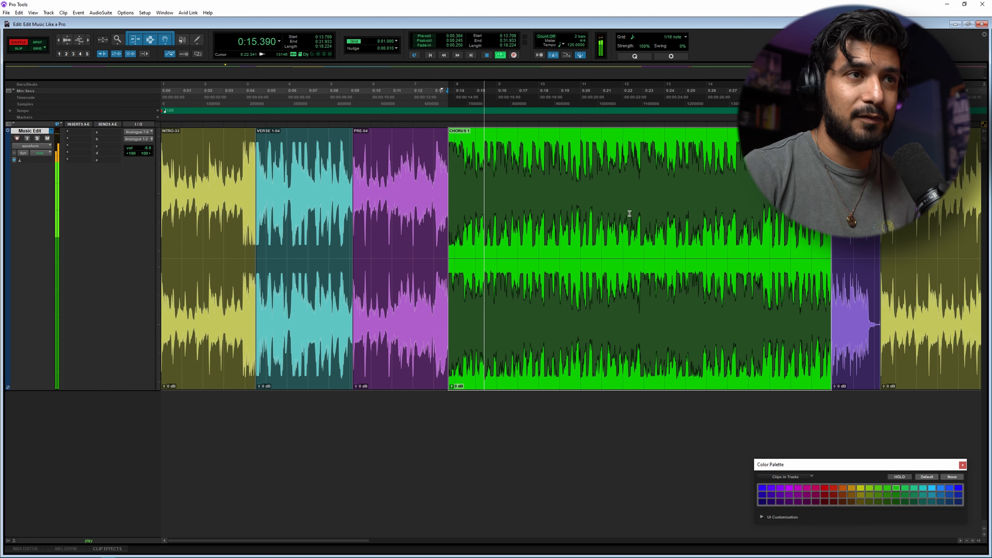
left_click(539, 190)
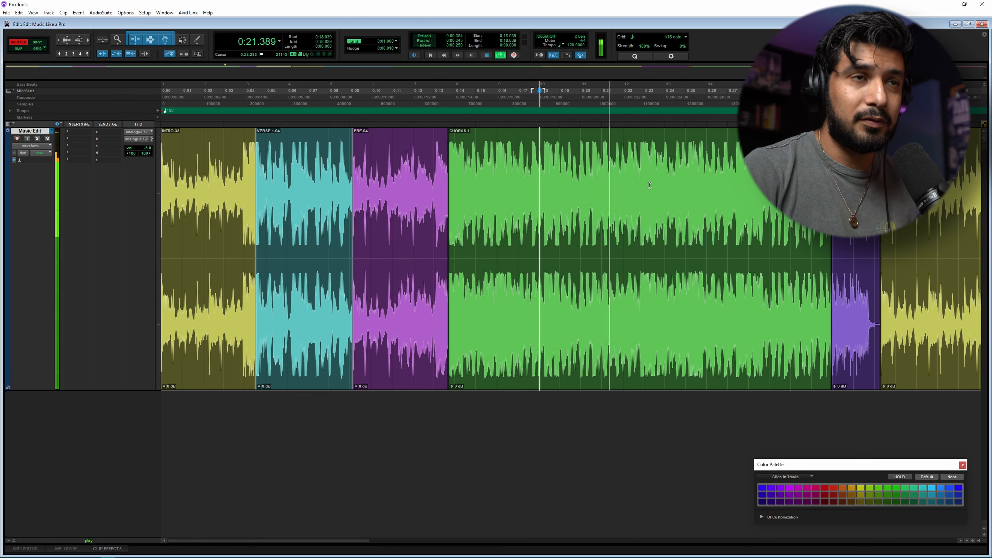
Try splitting Chorus 1 at 0:23.430, play the part after it, and undo the split
key("space")
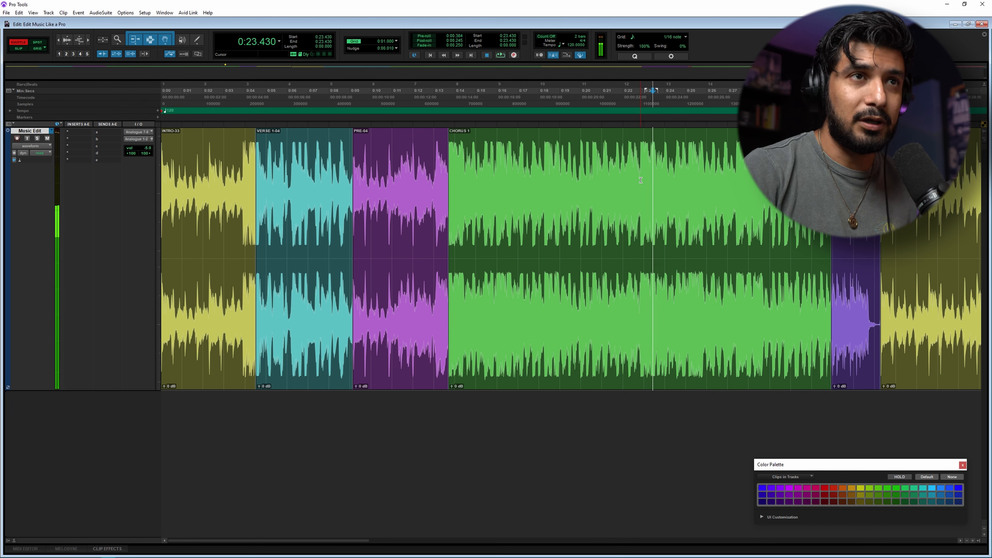
key("ctrl+e")
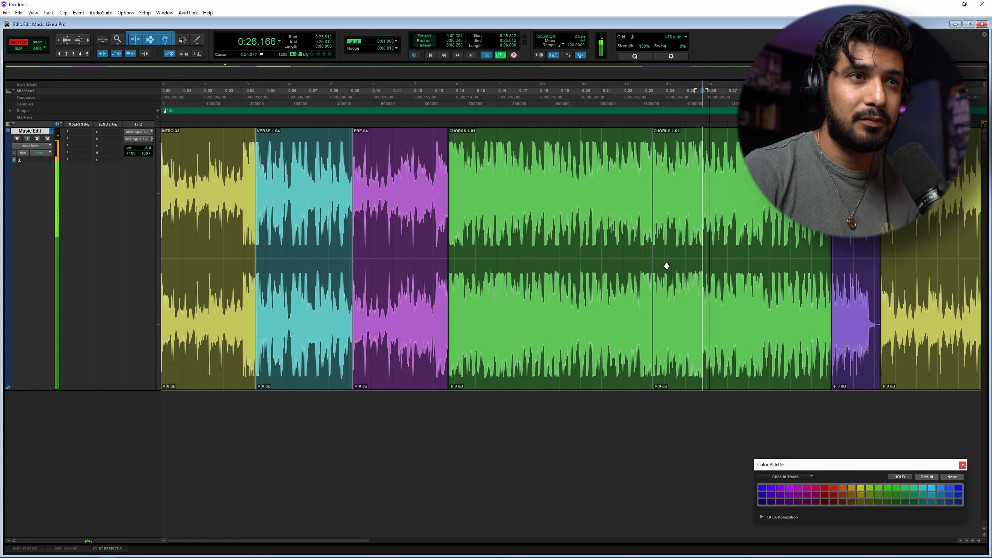
left_click(633, 239)
key("space")
key("ctrl+z")
Split Chorus 1 on the transient at 0:22.860
left_click(632, 240)
key("Tab")
key("Tab")
key("b")
Delete everything from the second half of Chorus 1 through Chorus 2A in Shuffle mode, joining Chorus 2B to the first half
left_click(743, 354)
key("r")
key("r")
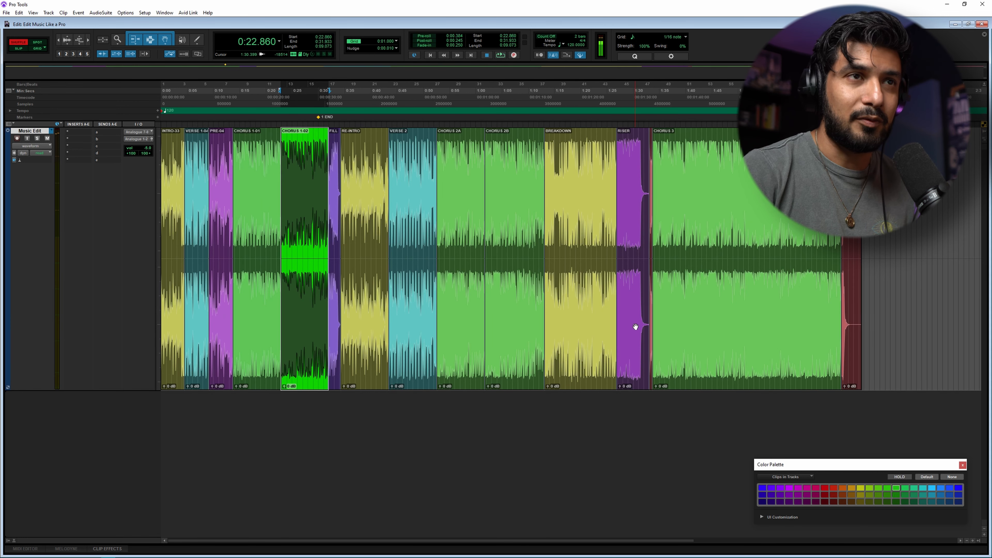
left_click(460, 328, "shift")
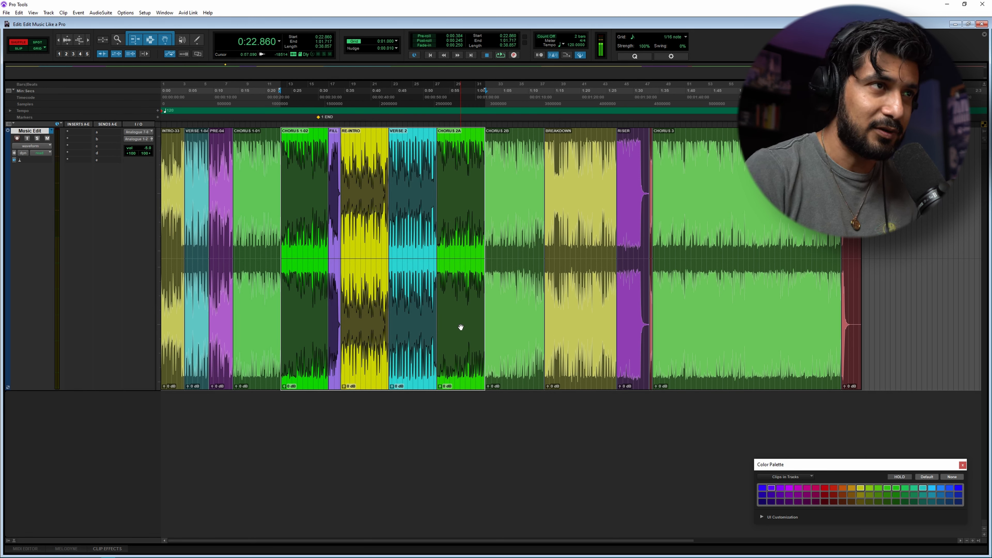
key("Delete")
key("t")
key("t")
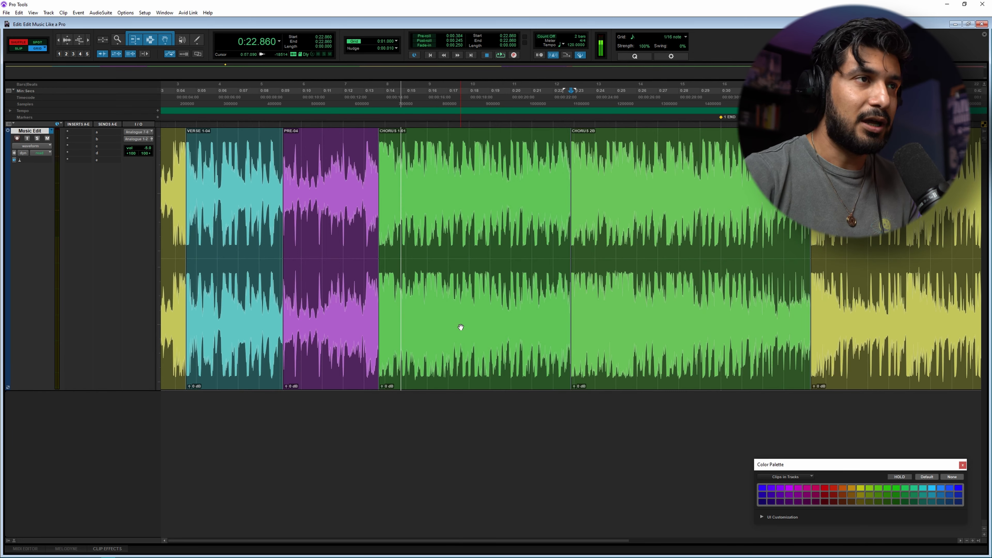
Play from 0:12.924 in the Pre through Chorus 1 into Chorus 2B, then from 0:29.043, to check the edit
left_click(363, 254)
key("space")
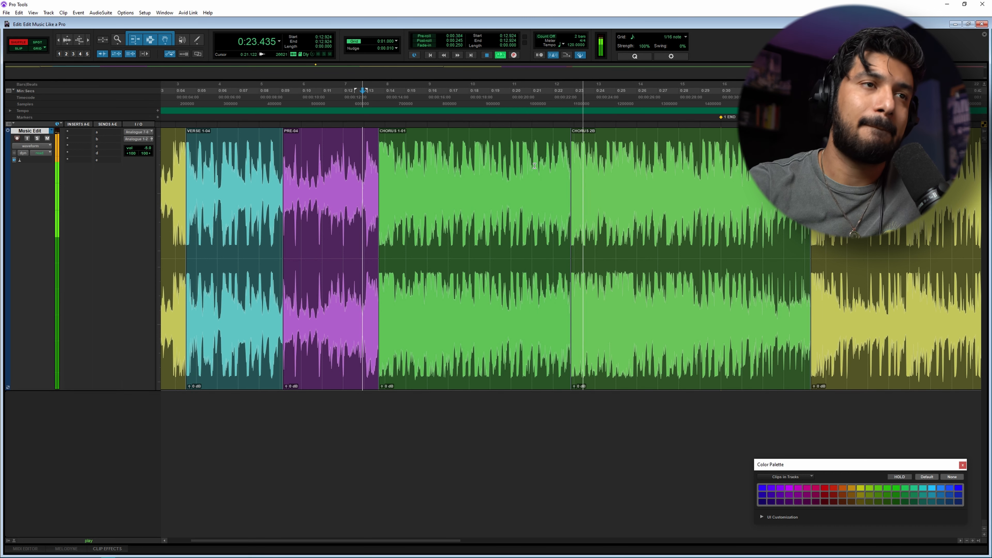
left_click(698, 189)
key("ctrl+]")
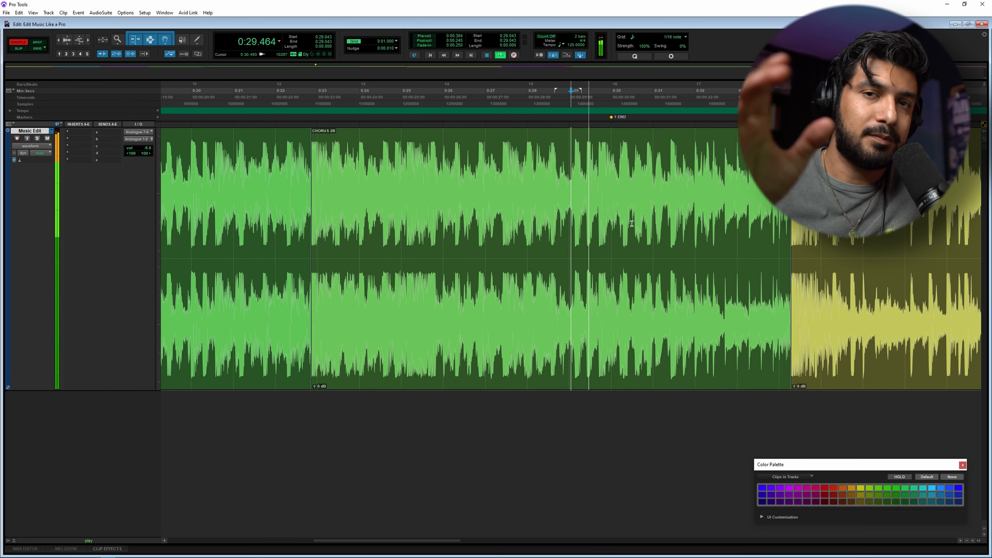
key("space")
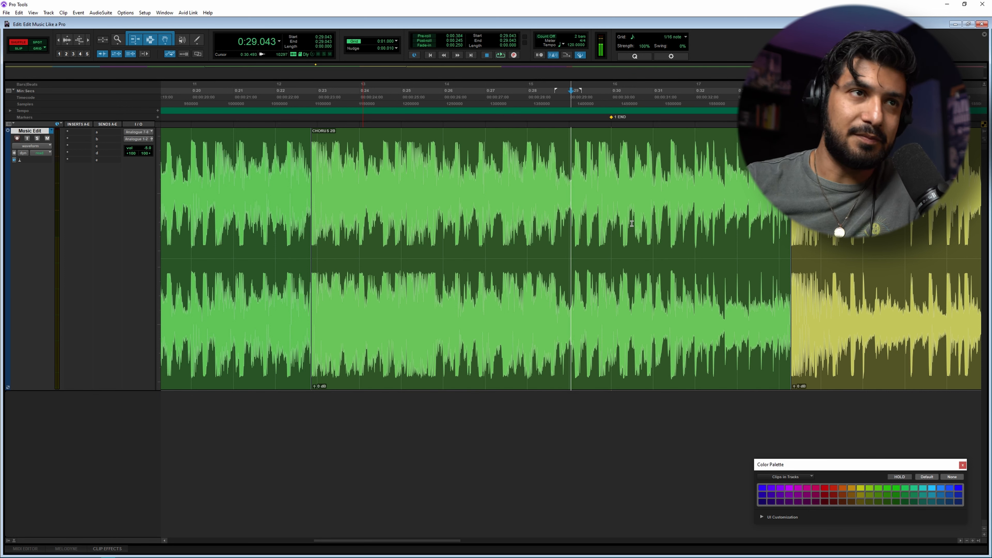
Play the end of the Riser from 0:51.034
key("ctrl+[")
key("ctrl+[")
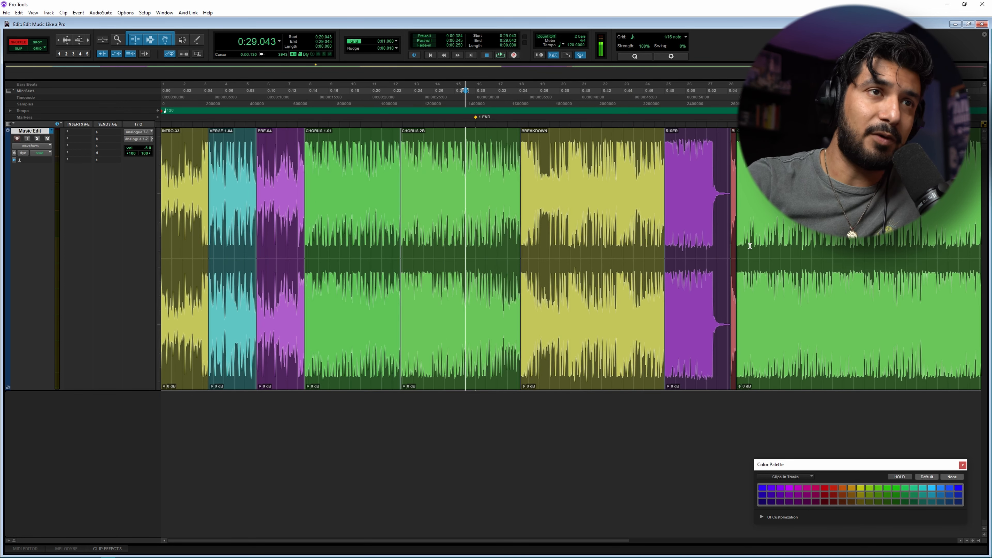
key("ctrl+[")
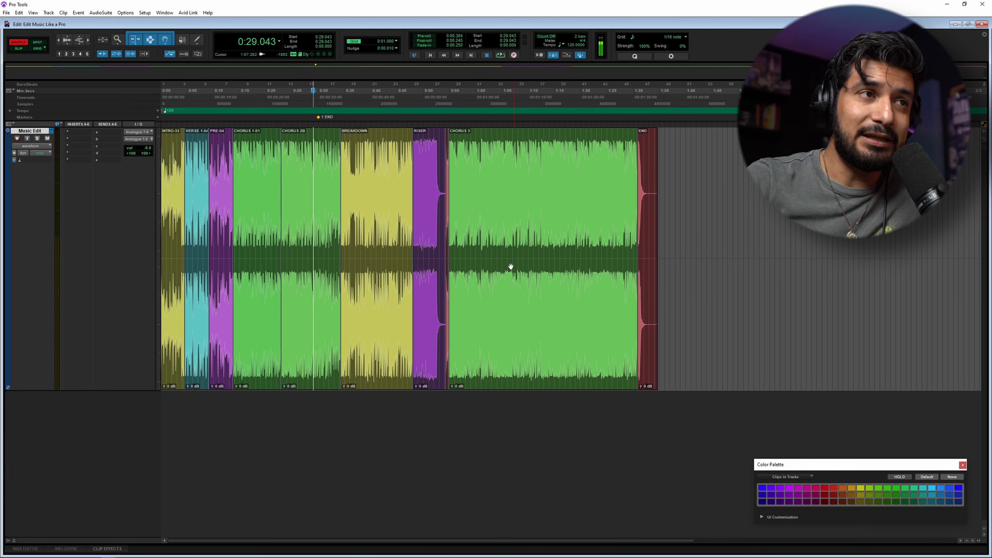
left_click(437, 186)
key("ctrl+]")
key("ctrl+]")
key("ctrl+]")
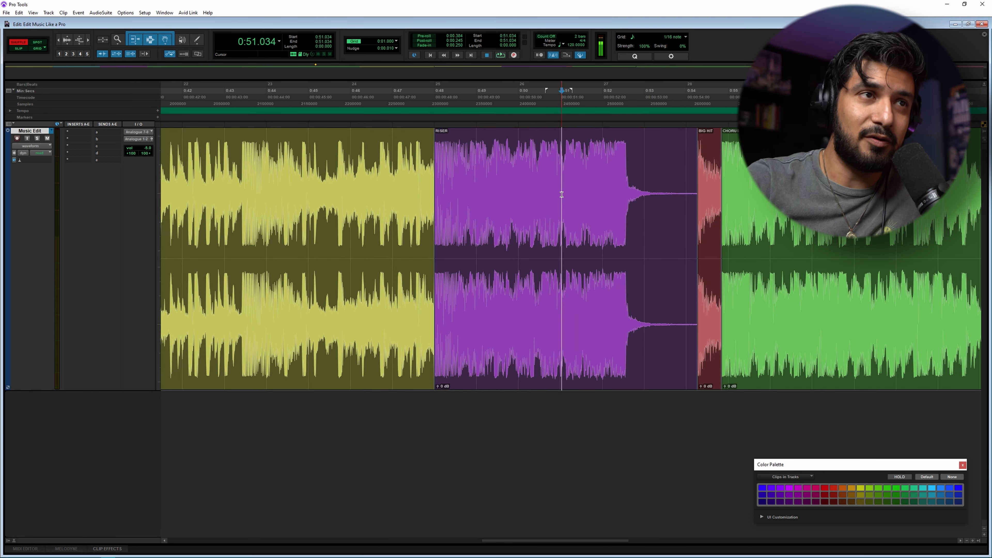
key("space")
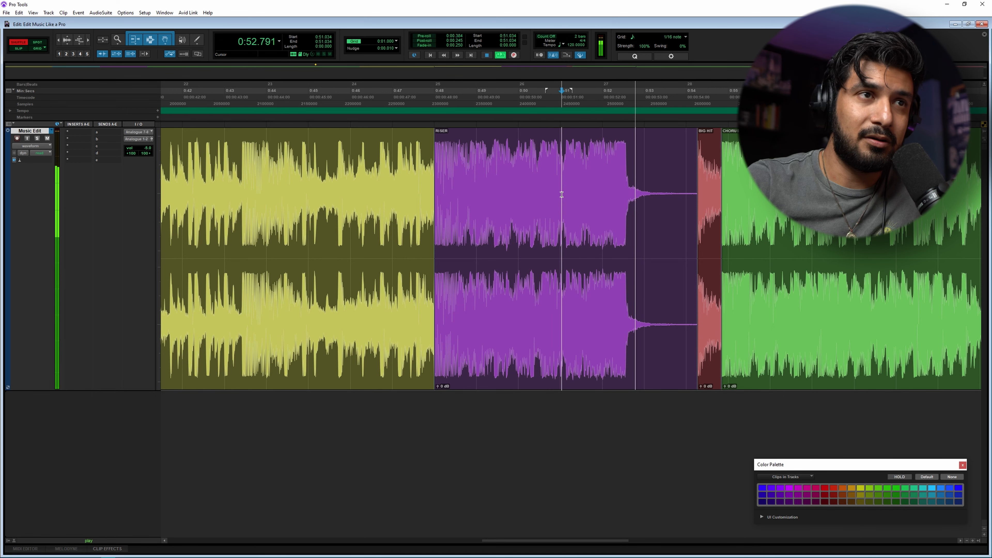
key("ctrl+[")
key("space")
Select the END clip after Chorus 3 and play it from 1:30.848
key("ctrl+[")
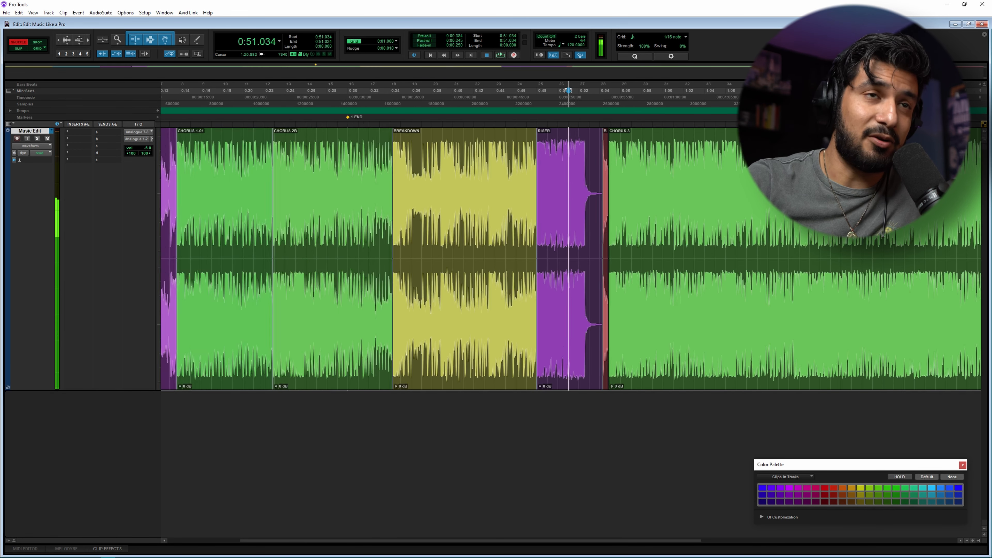
key("ctrl+[")
left_click(652, 322)
key("ctrl+]")
key("ctrl+]")
key("ctrl+]")
key("ctrl+]")
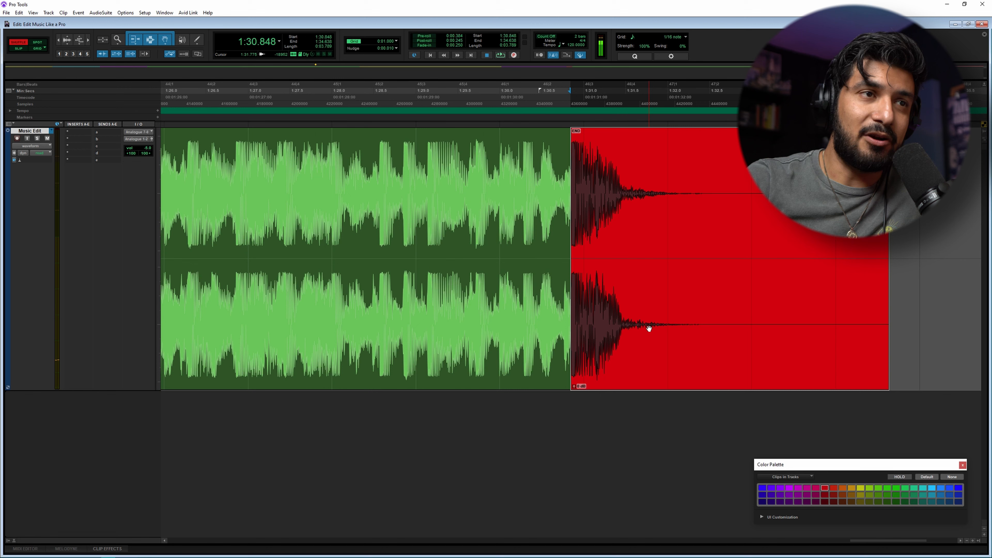
key("space")
key("ctrl+[")
key("ctrl+[")
key("ctrl+[")
key("ctrl+[")
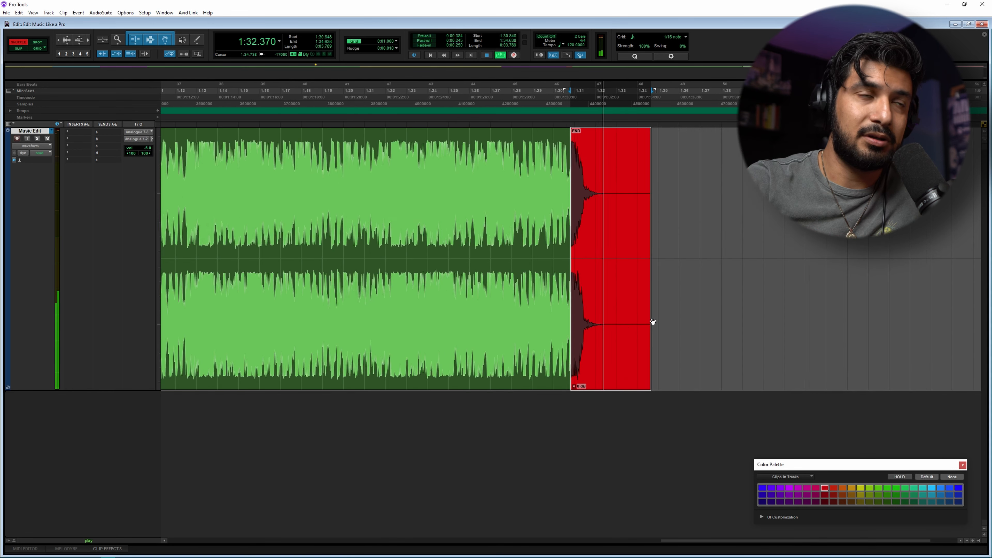
Play Chorus 2B from 0:27.178 to locate the split point
left_click(575, 236)
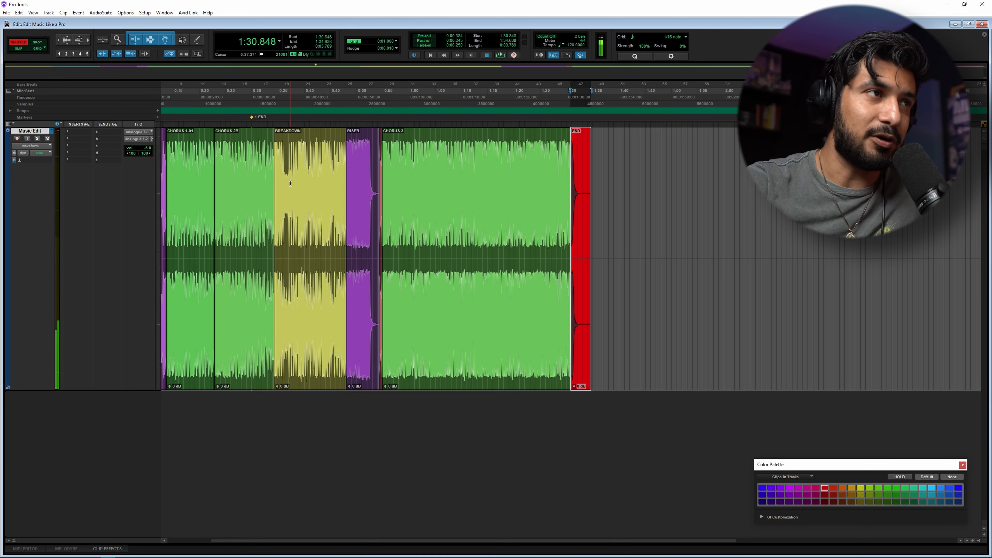
left_click(238, 182)
key("ctrl+]")
key("ctrl+]")
key("ctrl+]")
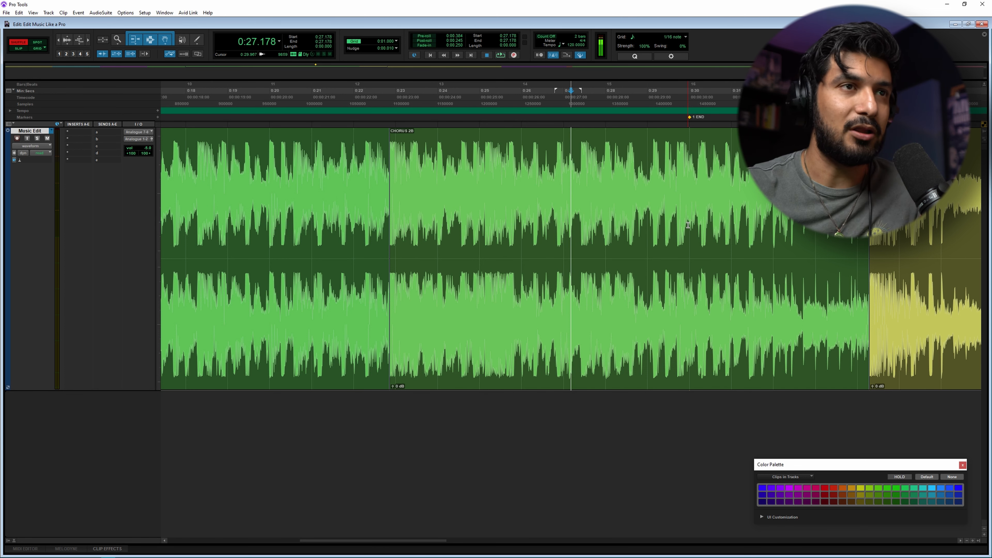
key("space")
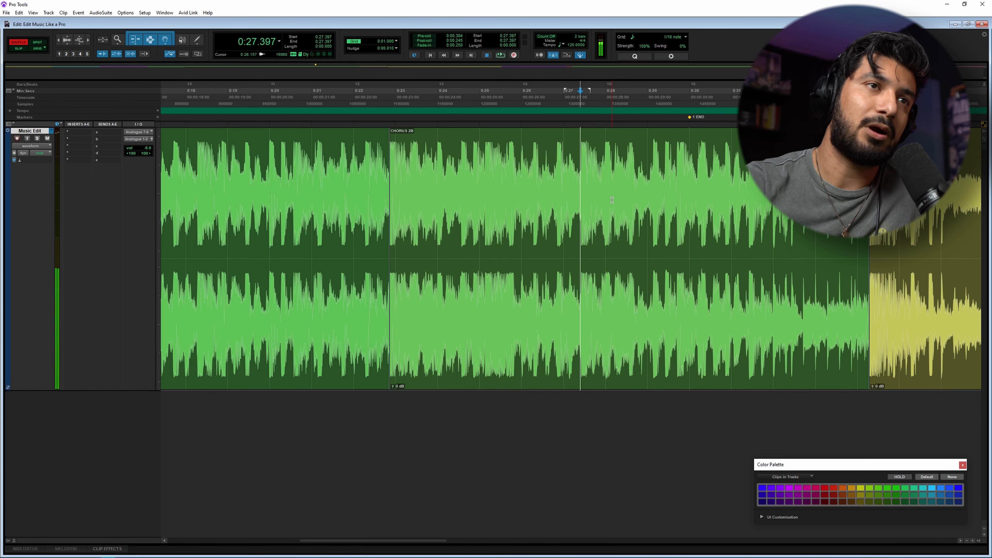
Split Chorus 2B at 0:27.397 and select its second part
double_click(619, 206)
key("ctrl+bracketleft")
key("ctrl+bracketleft")
key("ctrl+bracketleft")
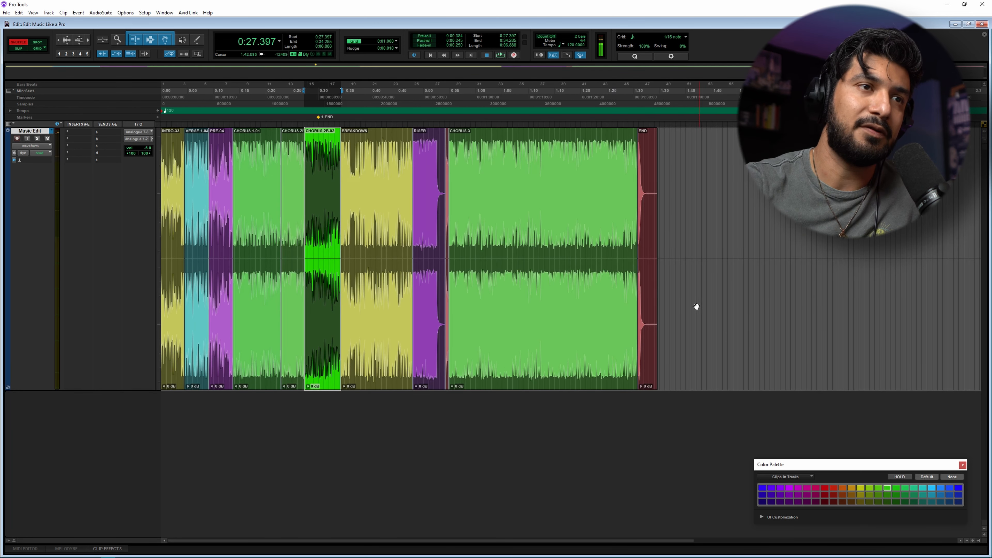
Delete everything from the second part of Chorus 2B through Chorus 3 in Shuffle mode, joining END to the first part
left_click(610, 330, "shift")
key("ctrl+bracketright")
key("ctrl+bracketright")
key("ctrl+bracketright")
key("ctrl+bracketright")
key("ctrl+bracketright")
key("Right")
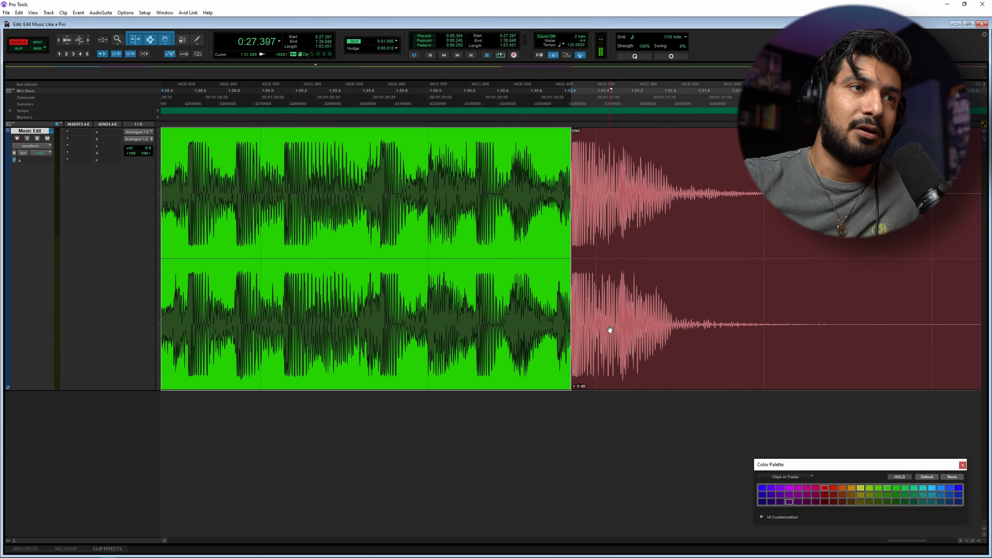
key("Delete")
Play the transition from Chorus 2B into END, starting from 0:26.340 and again from 0:25.655
key("ctrl+bracketleft")
key("ctrl+bracketleft")
key("ctrl+bracketleft")
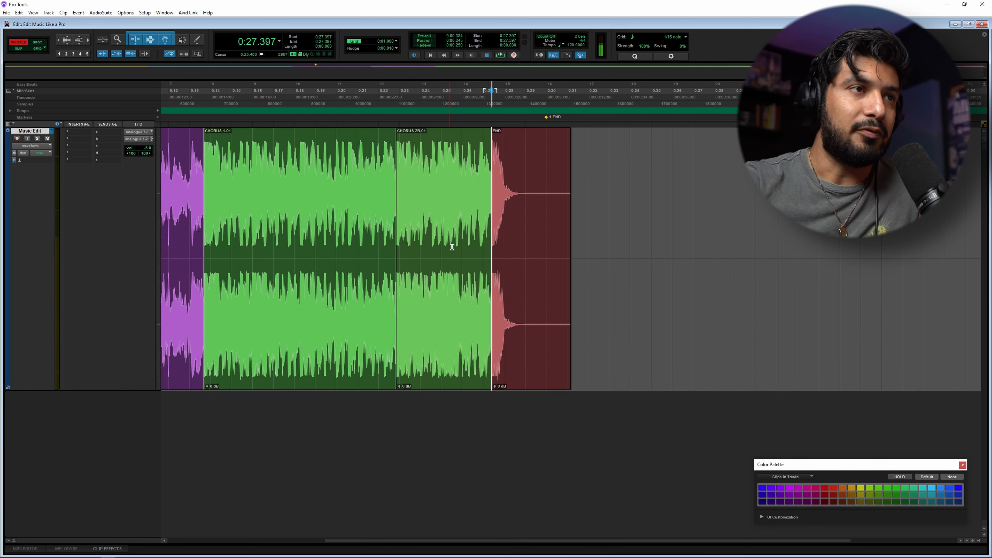
left_click(469, 177)
key("ctrl+bracketright")
key("space")
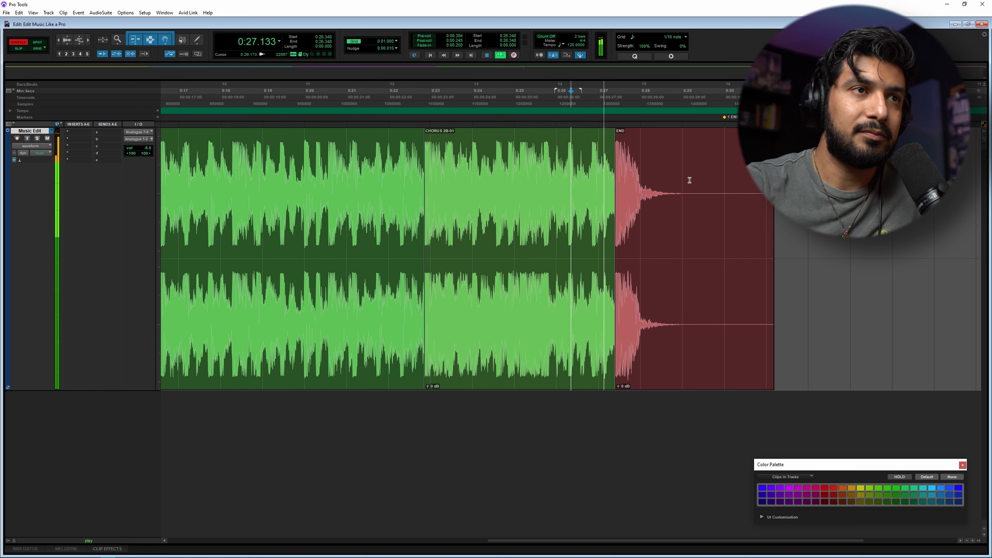
left_click(542, 152)
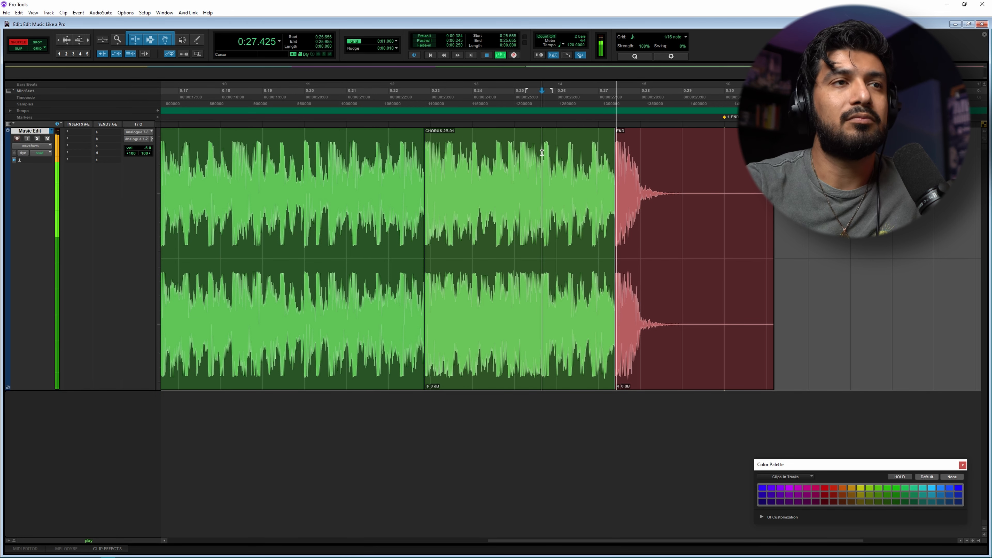
key("space")
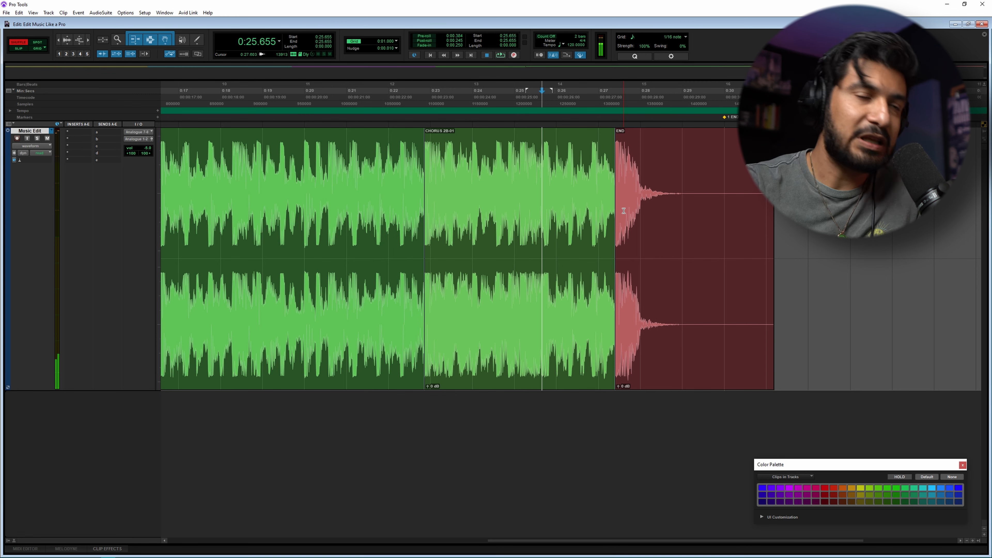
In Slip mode, extend the end of Chorus 2B over END to 0:27.702 and play the join from 0:26.417
left_click(646, 243)
left_click(653, 321)
key("t")
key("t")
left_click_drag(567, 216, 622, 219)
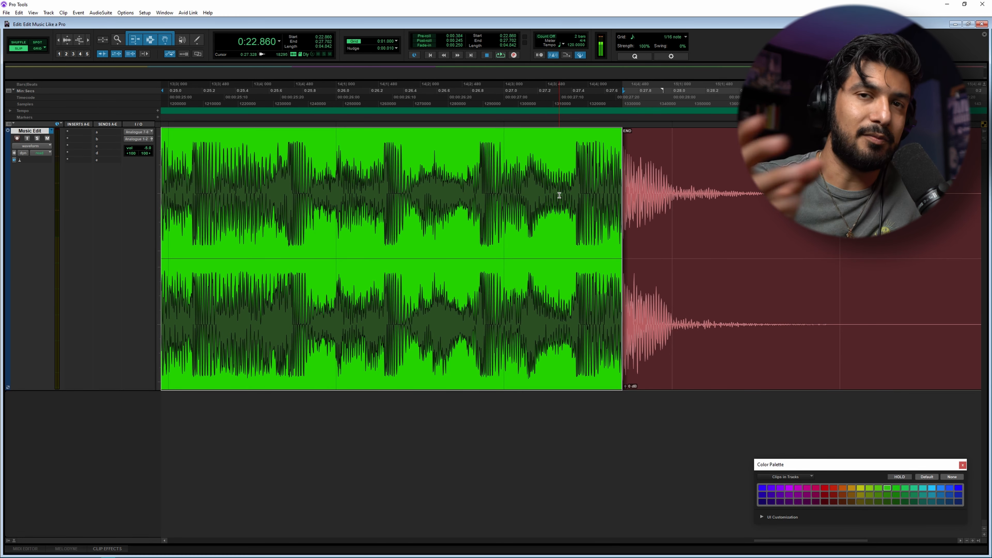
left_click(406, 190)
key("space")
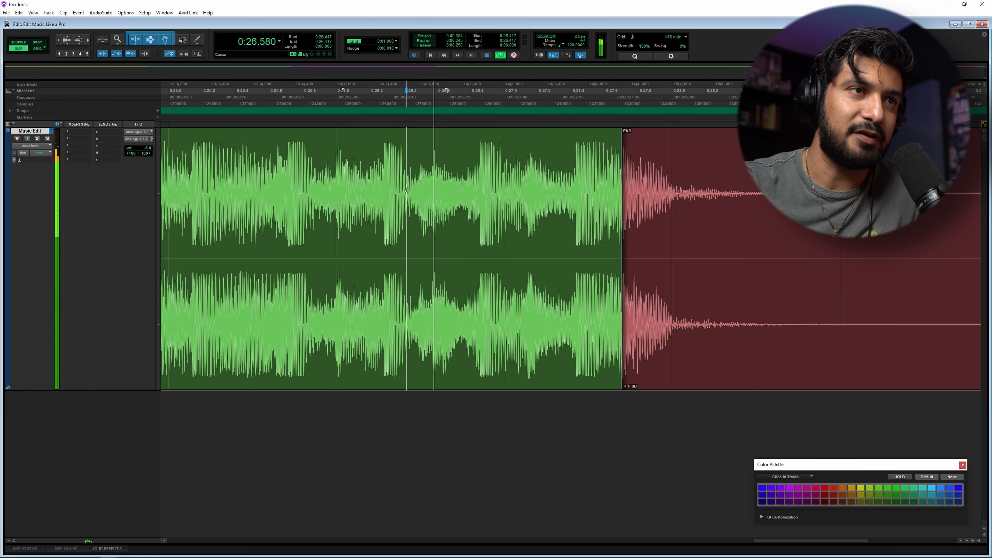
key("space")
Undo the boundary change and the deletion of the second part of Chorus 2B through Chorus 3
key("ctrl+z")
key("ctrl+z")
key("ctrl+z")
key("r")
key("r")
key("r")
key("r")
key("r")
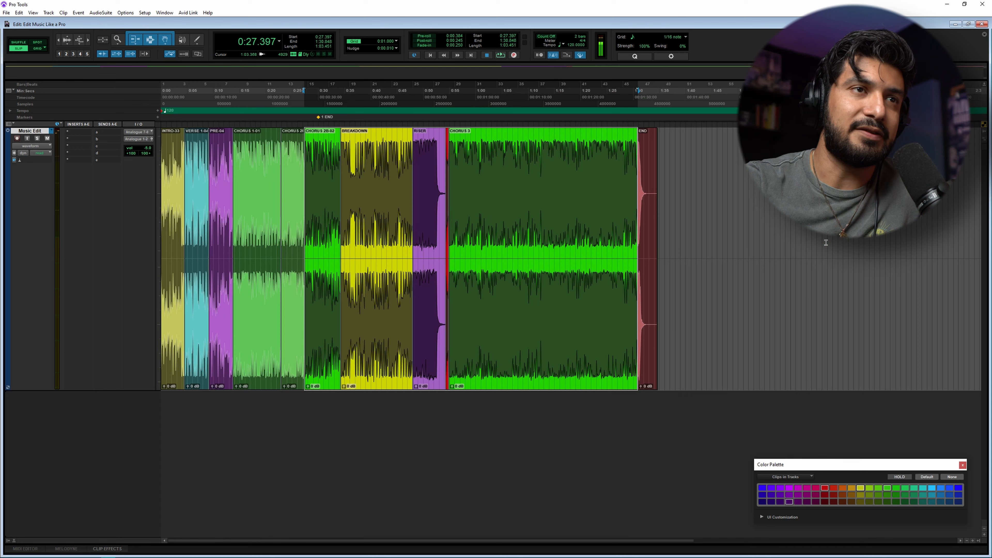
Select the Riser clip after the Breakdown and play its start from 0:48.002
left_click(656, 273)
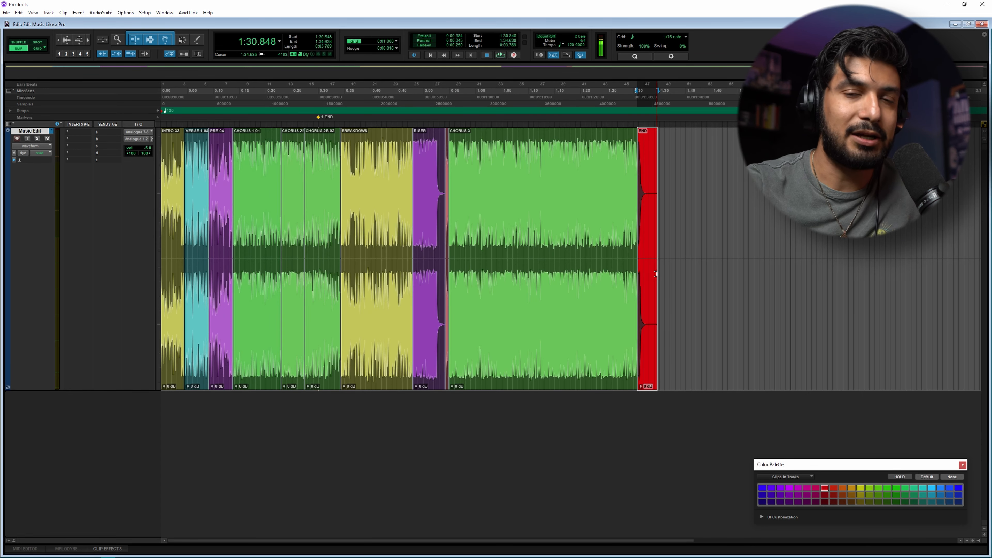
left_click(417, 316)
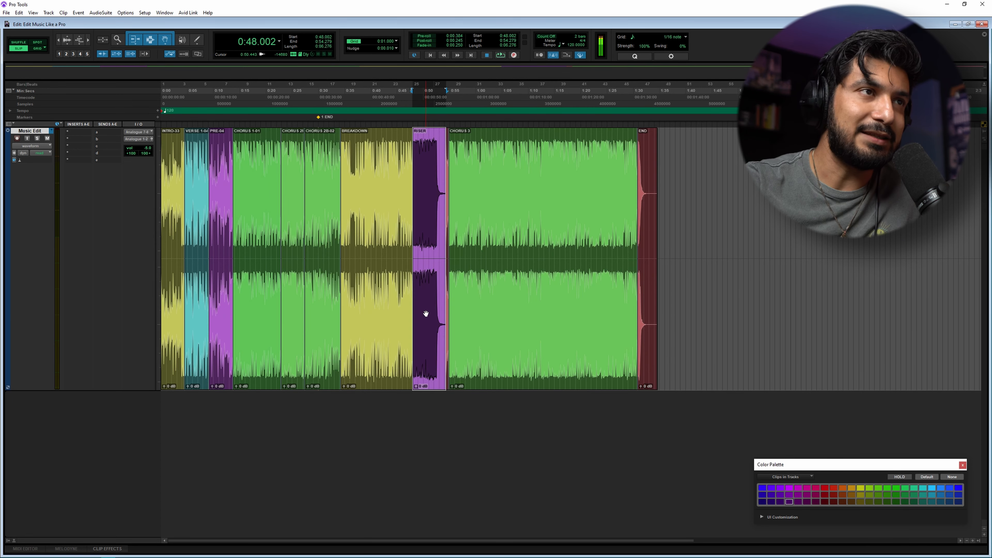
key("t")
key("t")
key("t")
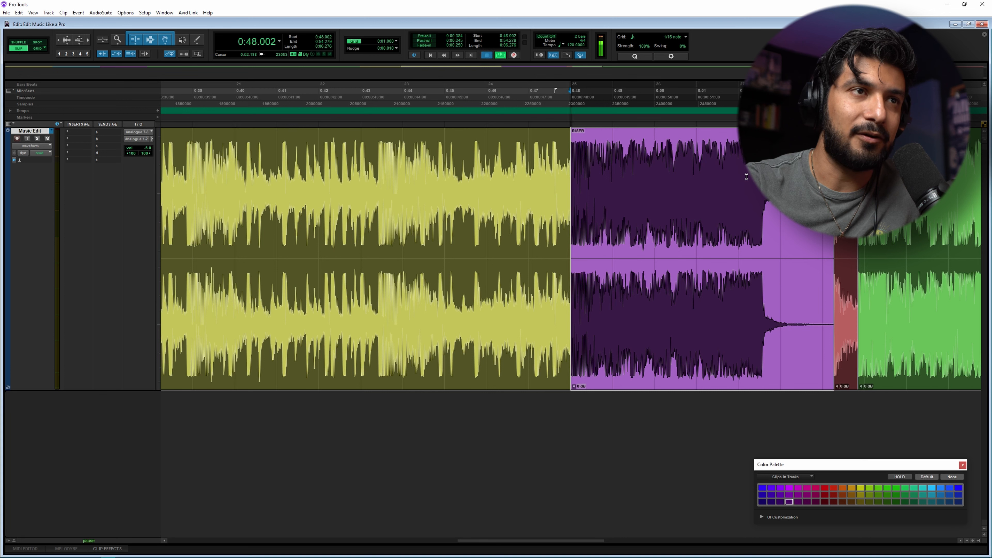
key("space")
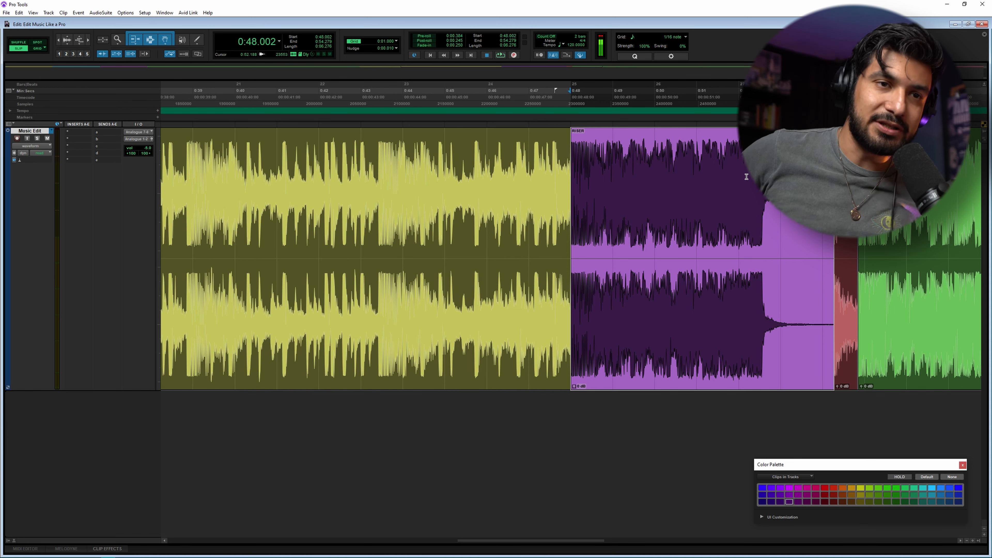
Play the first part of Chorus 2B from 0:25.055 to hear where it should lead into the Riser
key("ctrl+bracketleft")
key("ctrl+bracketleft")
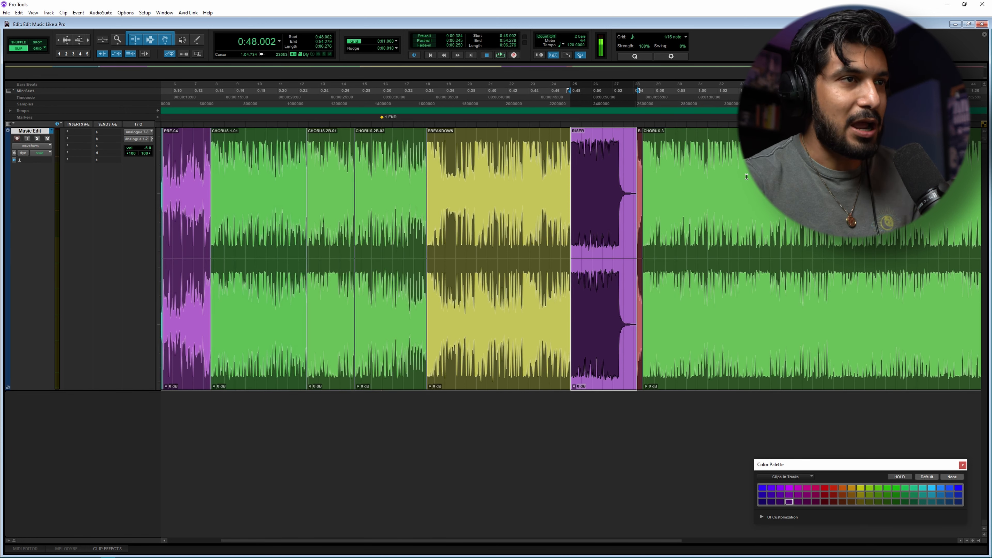
key("ctrl+bracketleft")
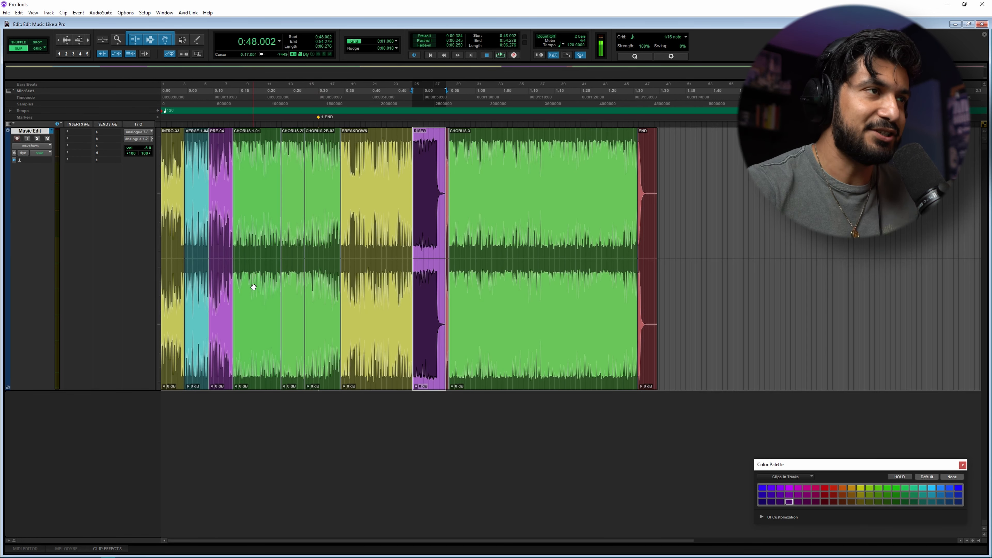
left_click(262, 166)
key("ctrl+bracketright")
key("ctrl+bracketright")
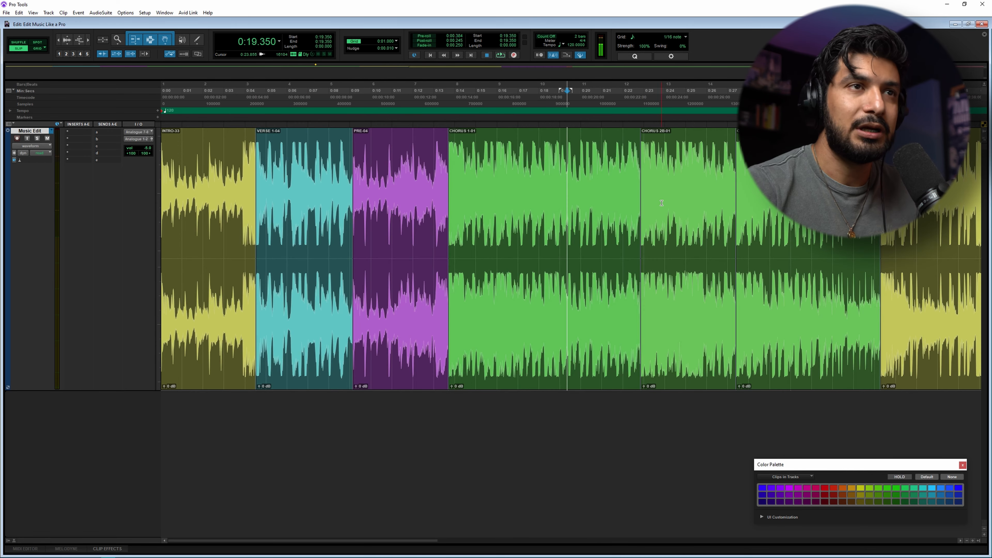
key("space")
key("t")
key("t")
key("r")
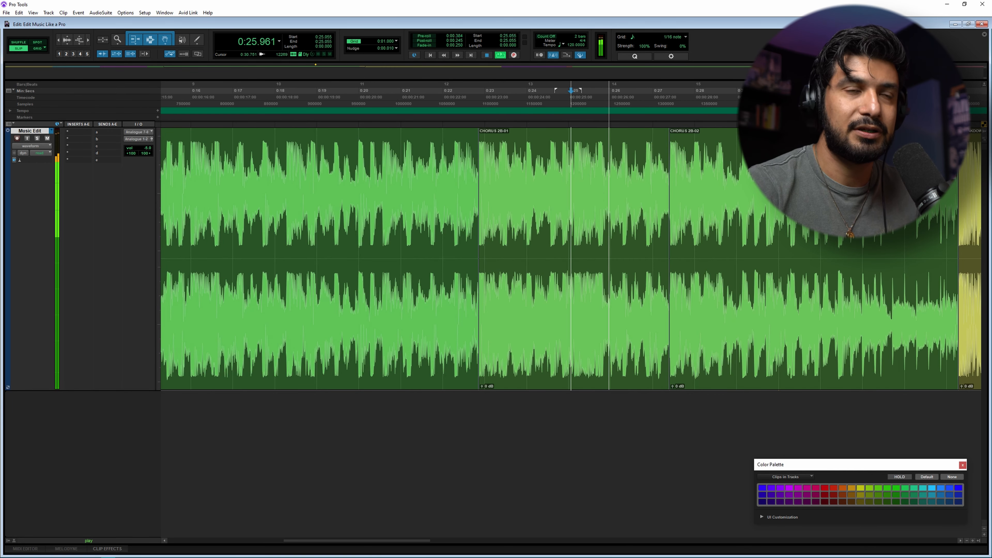
key("r")
key("space")
Delete the second part of Chorus 2B and the Breakdown in Shuffle mode, joining the Riser to the first part of Chorus 2B
left_click(735, 281)
key("r")
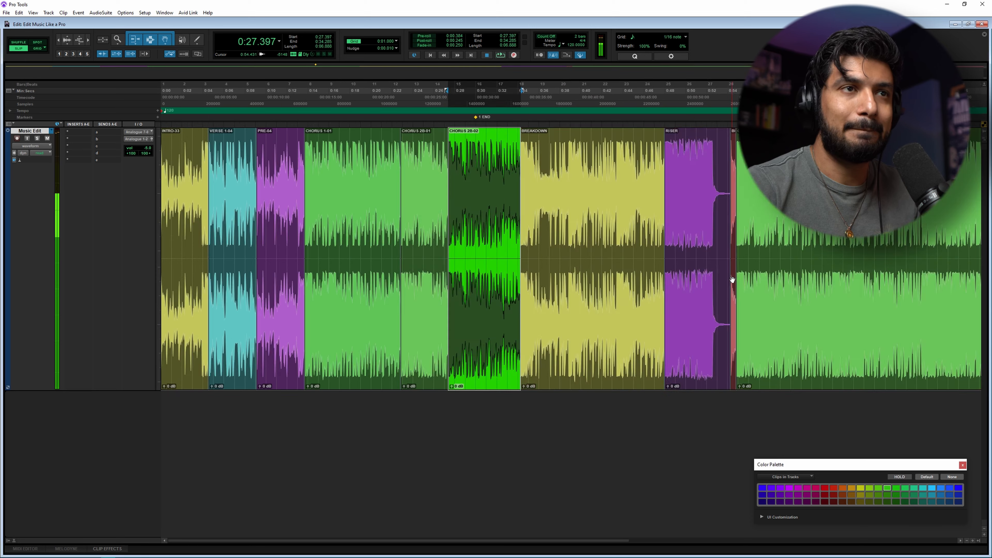
key("r")
left_click(414, 275, "shift")
key("t")
key("t")
key("r")
key("F1")
key("Delete")
Check the transition from Chorus 2B into the Riser by playing from 0:26.181, 0:21.362 and 0:26.000
key("t")
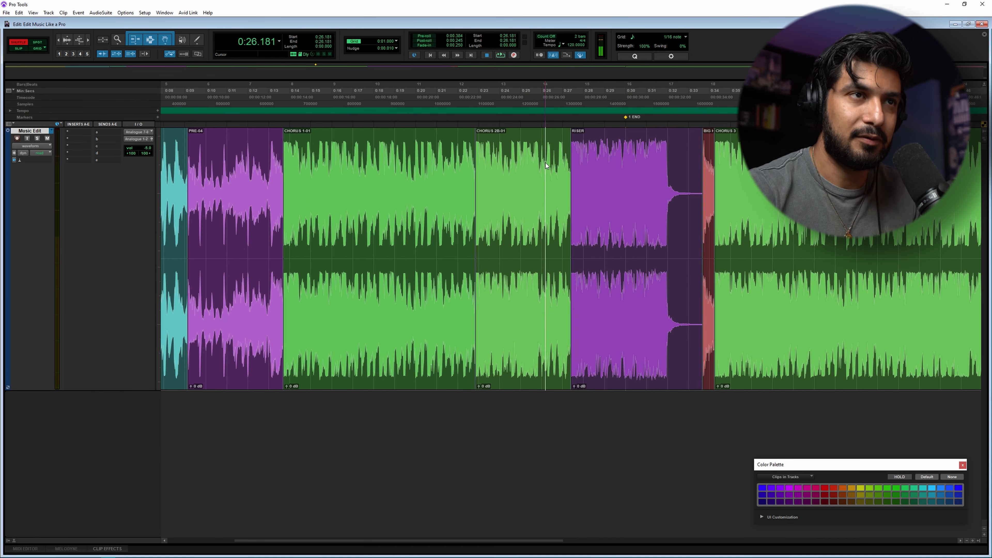
key("space")
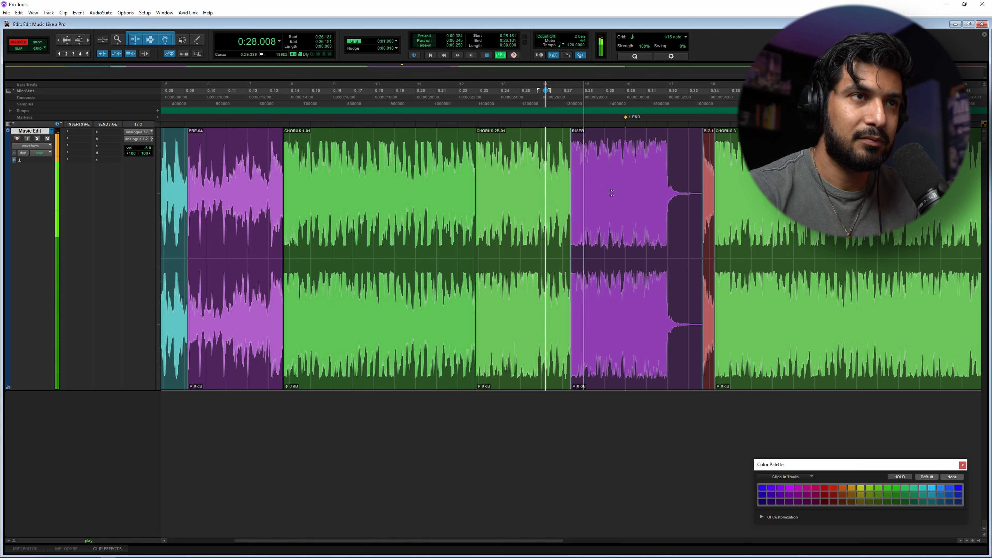
key("space")
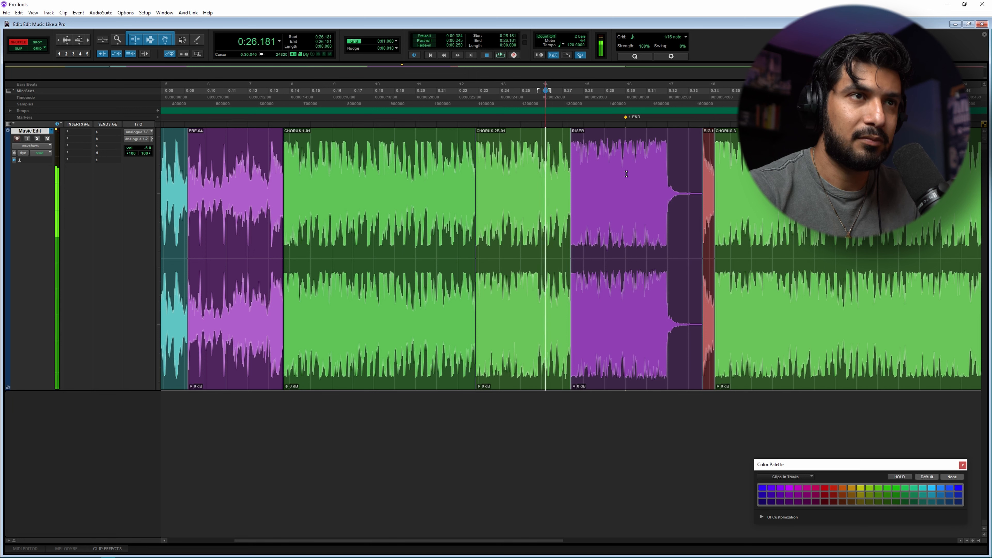
left_click(442, 158)
key("space")
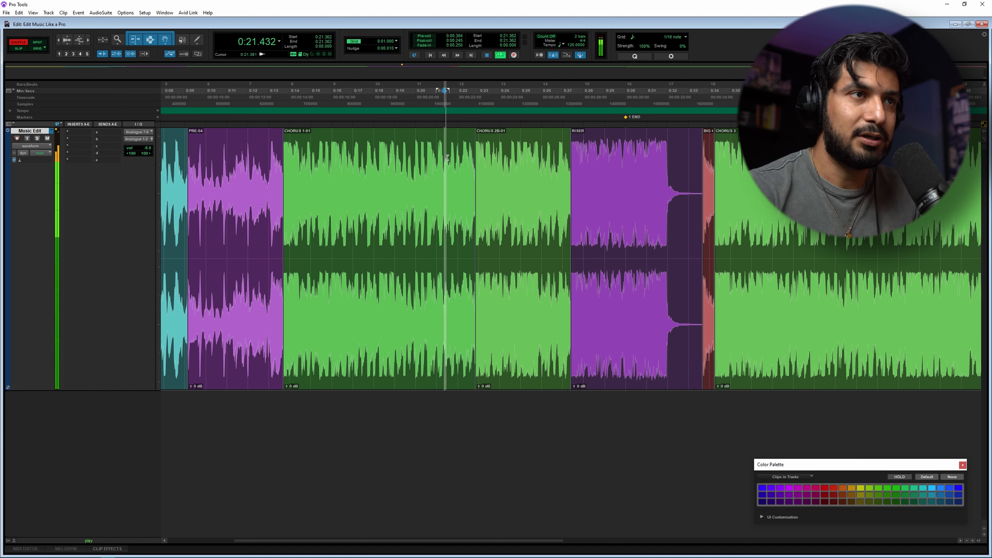
key("t")
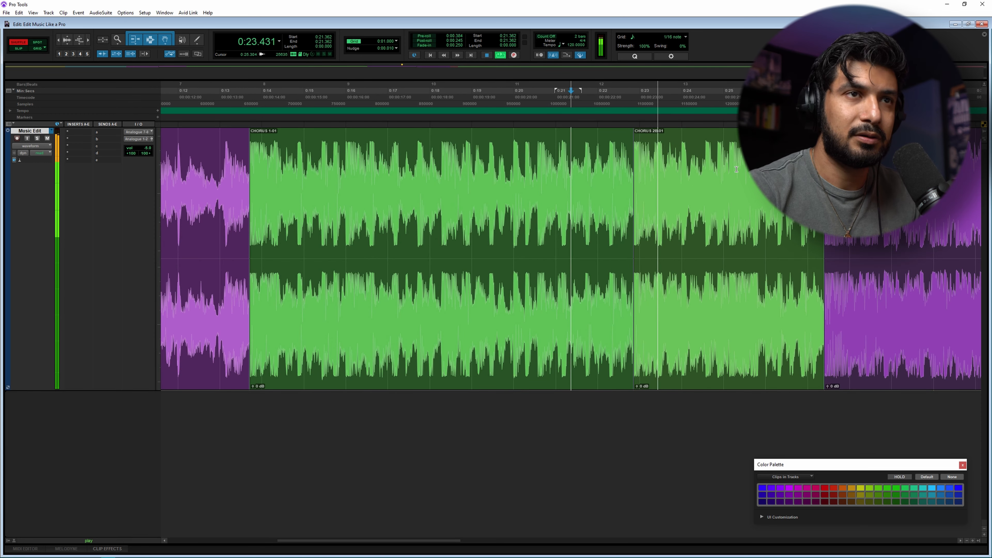
left_click(770, 178)
key("t")
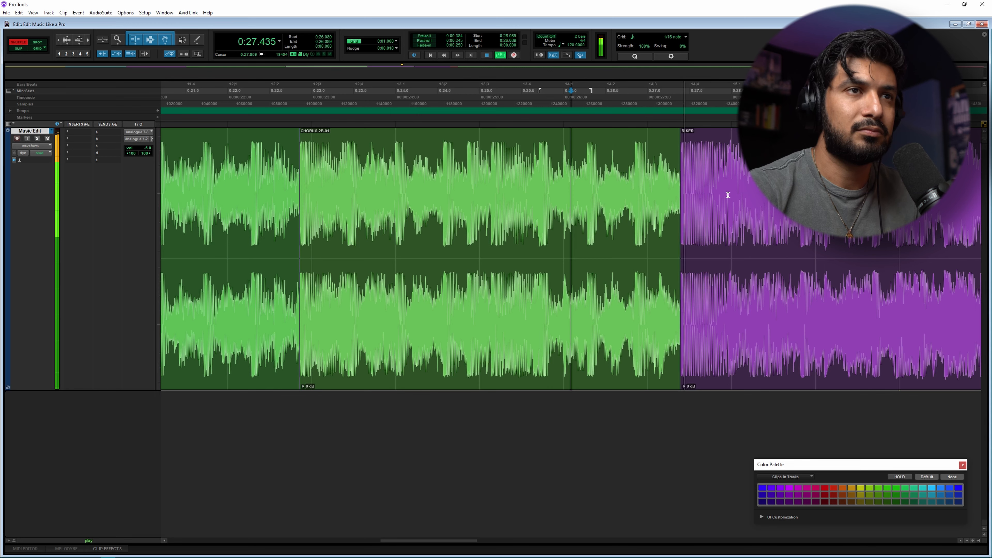
key("r")
key("space")
Try removing the first part of the Riser up to 0:29.684 in Shuffle mode, playing the join from 0:26.117
left_click(693, 267)
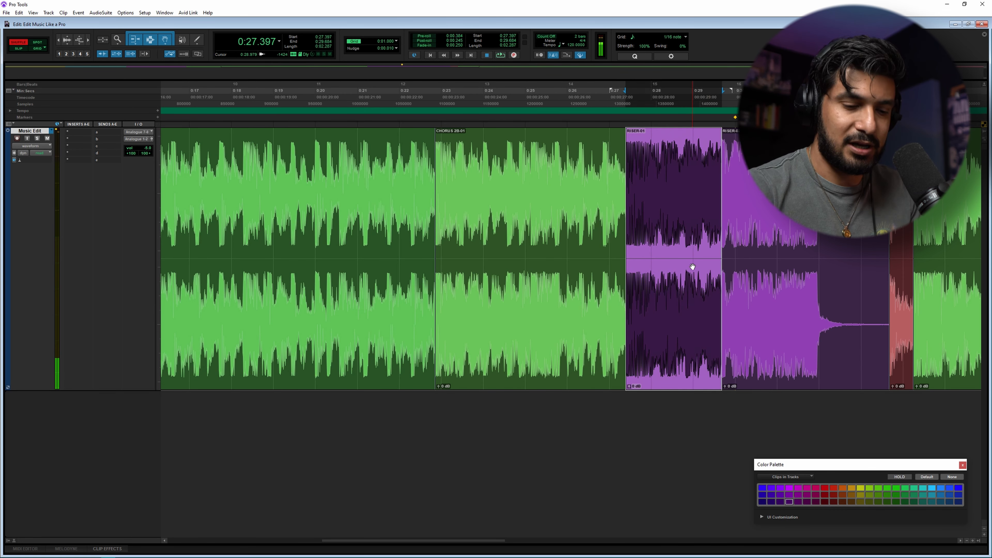
key("Delete")
key("space")
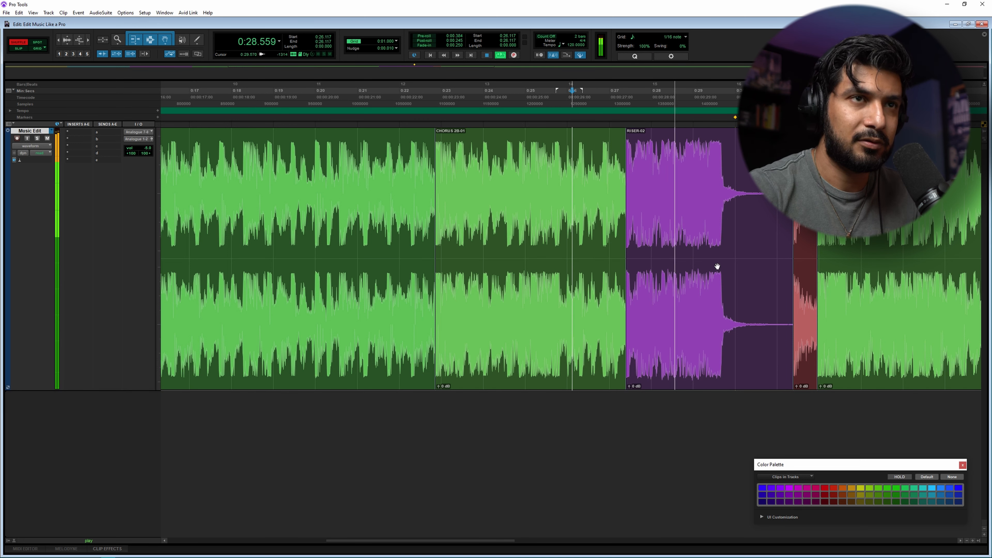
key("space")
key("ctrl+z")
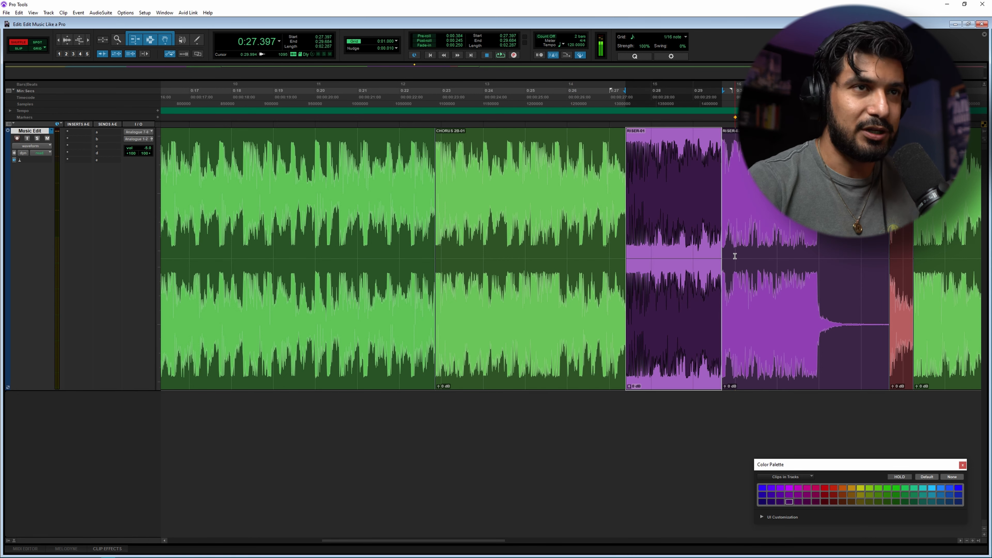
Split Chorus 1 at 0:18.281 and delete its second half in Shuffle mode, joining Chorus 2B to the first half
left_click(782, 143)
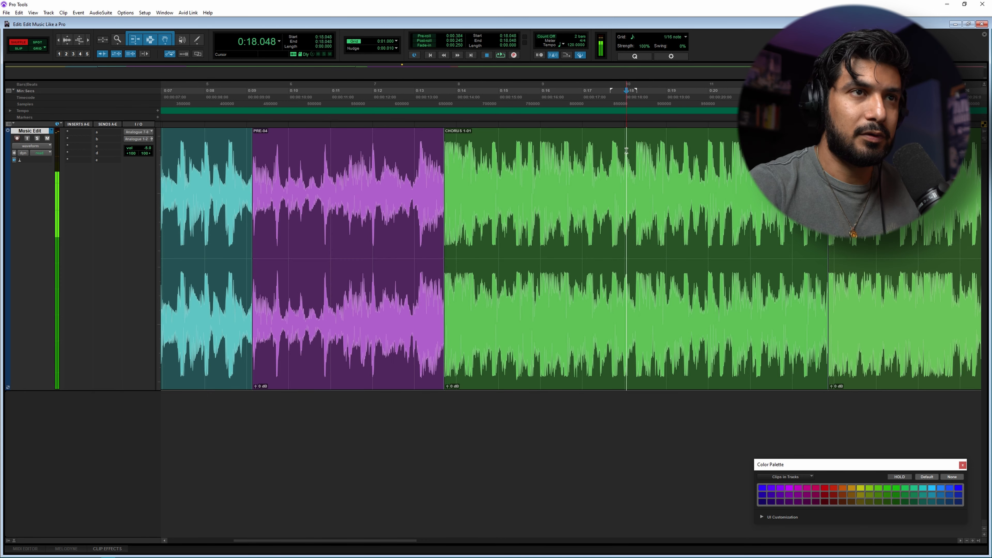
left_click(749, 266)
key("Delete")
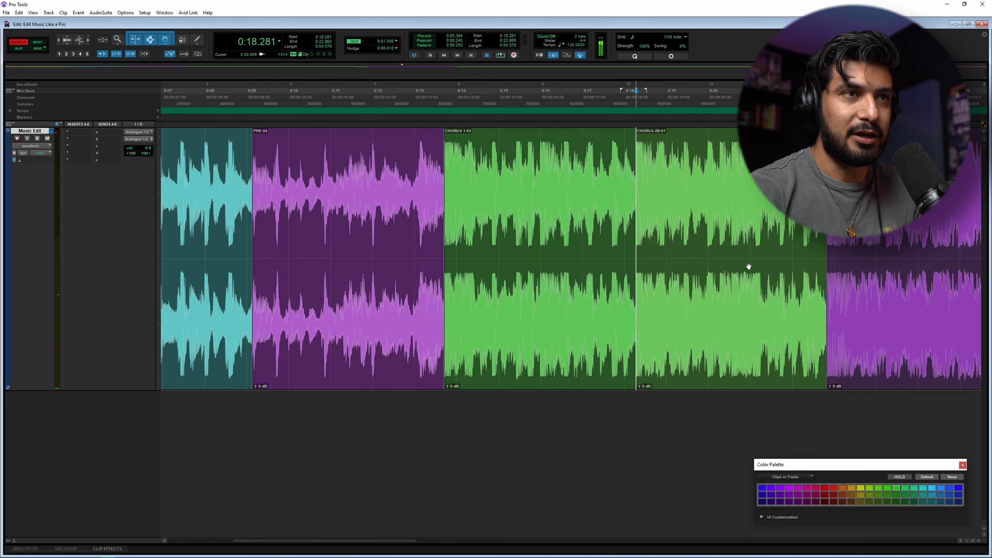
Play from 0:12.223 in the Pre to check the shortened Chorus 1
left_click(382, 155)
key("space")
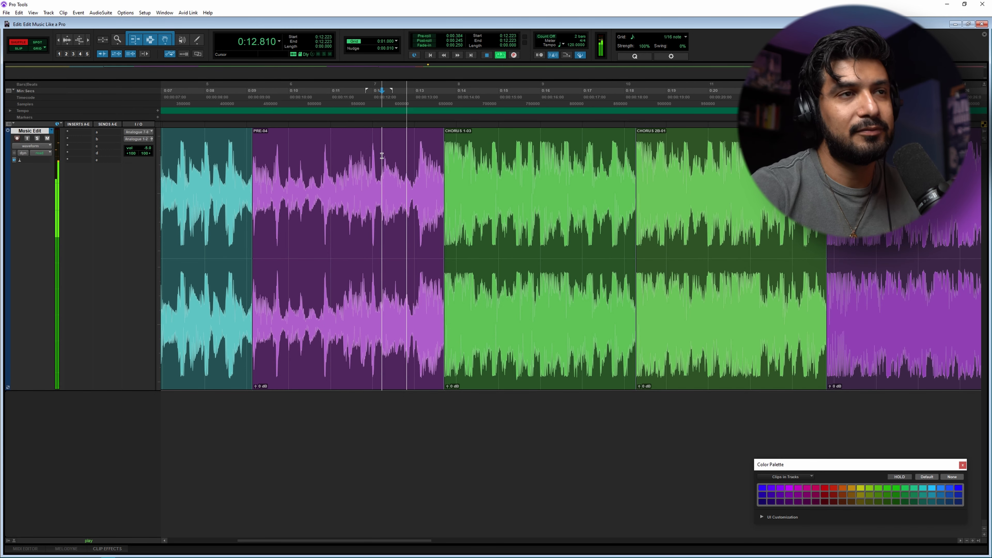
key("ctrl+bracketleft")
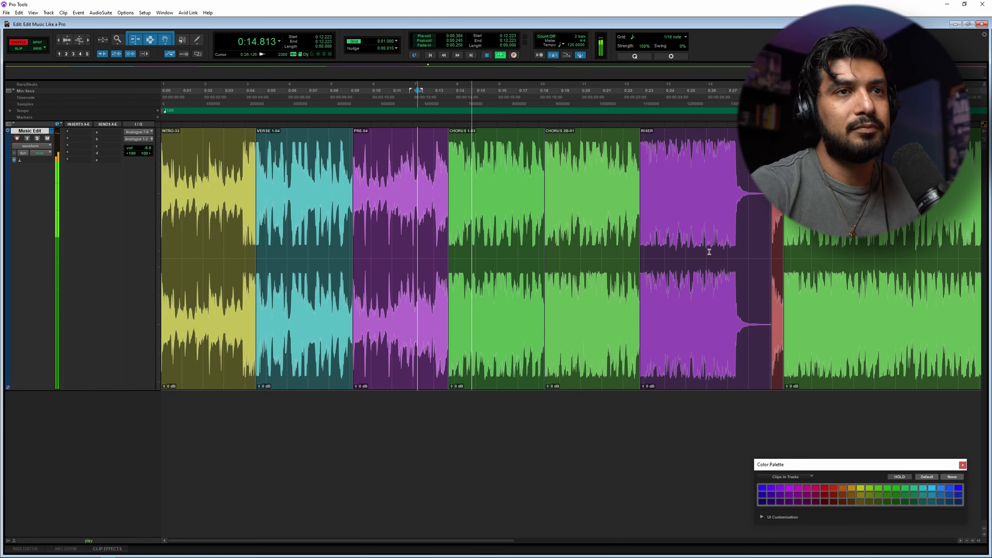
key("ctrl+bracketleft")
Move all clips from the Riser onward about 6 seconds later in Slip mode, opening a gap after Chorus 2B
left_click(448, 335)
key("ctrl+shift+Return")
key("F2")
left_click_drag(724, 301, 788, 305)
left_click(439, 181)
key("ctrl+bracketright")
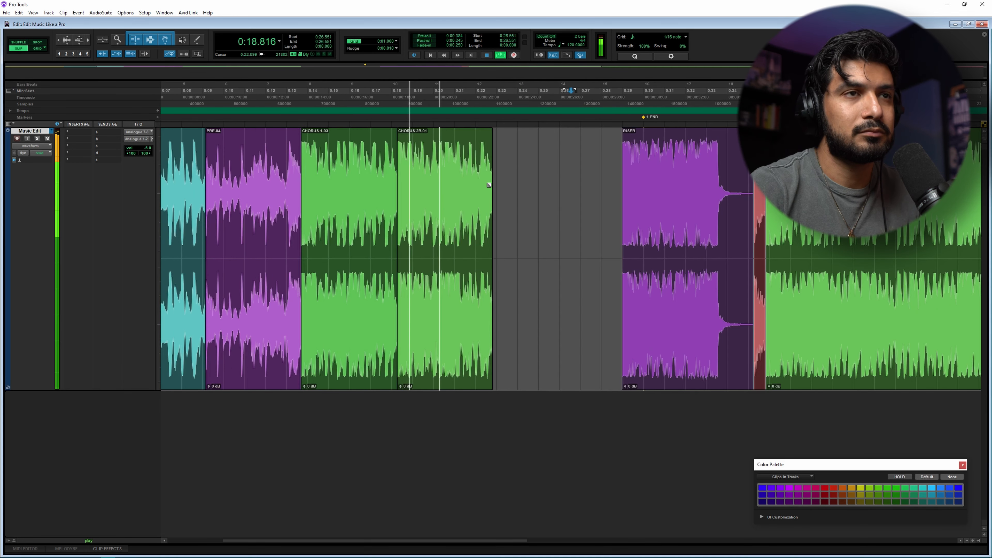
Extend the end of Chorus 2B to about 0:25.5 in Slip mode and play it from 0:22.244
left_click(471, 209)
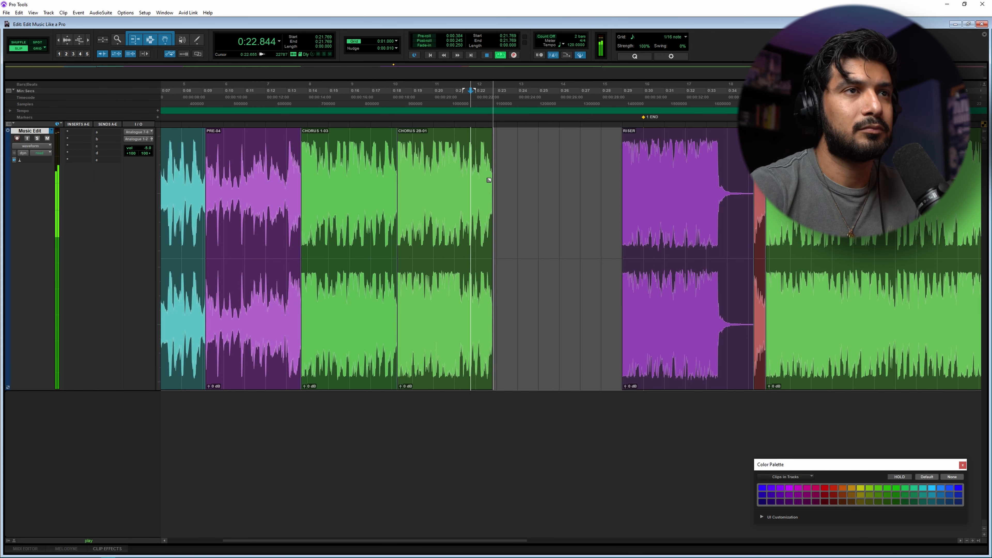
key("space")
left_click_drag(493, 192, 547, 195)
left_click(479, 160)
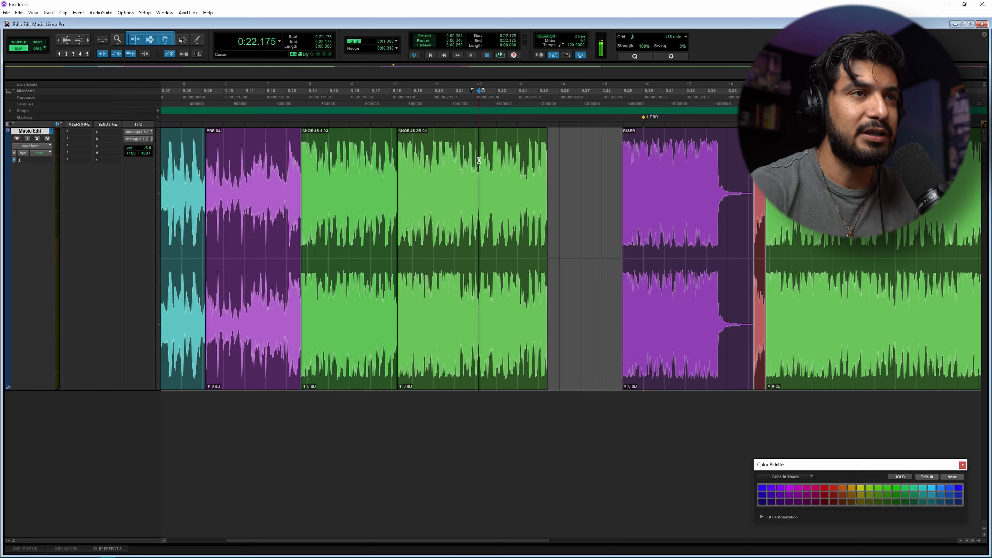
key("ctrl+bracketright")
key("ctrl+bracketright")
key("space")
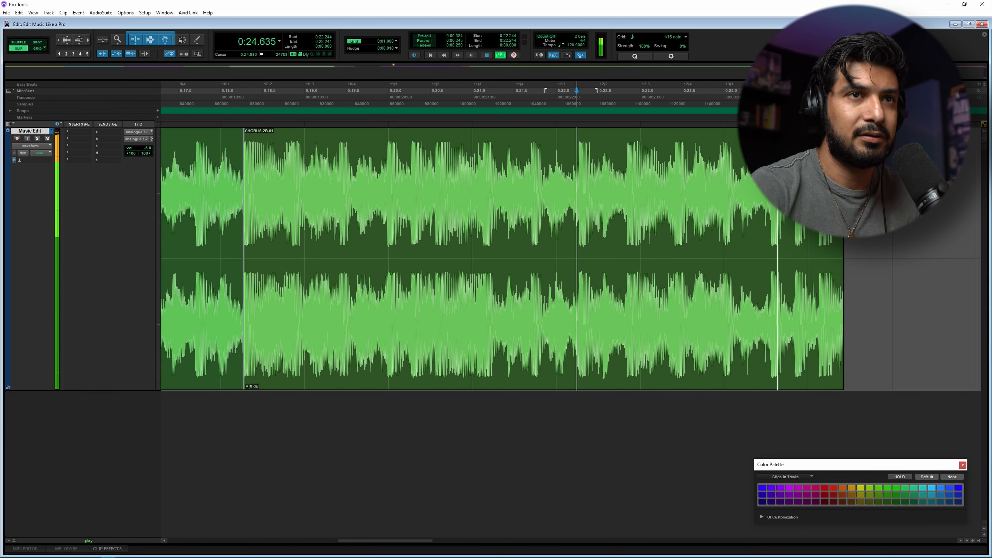
Cut the surplus tail off Chorus 2B so the clip ends at 0:25.127
double_click(837, 242)
key("Delete")
left_click(873, 295)
key("r")
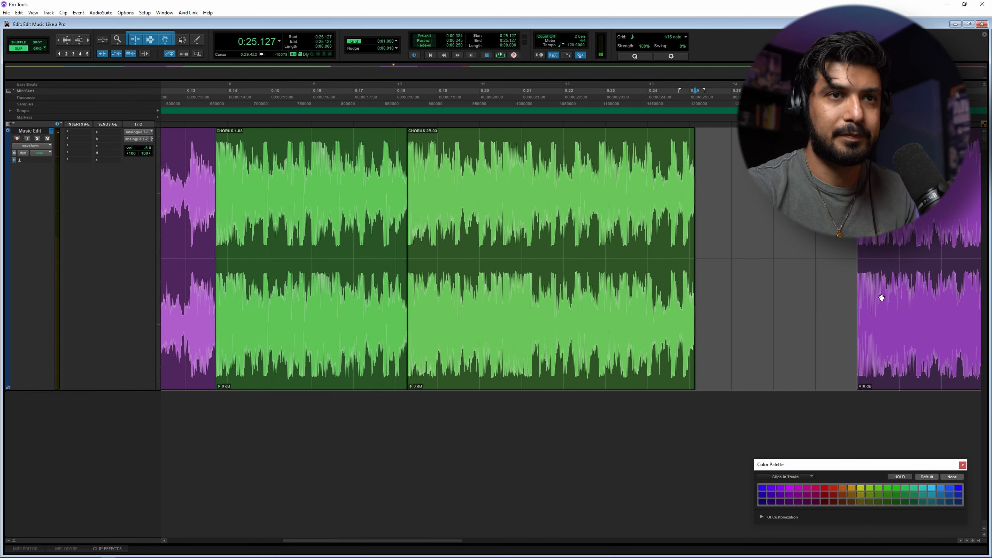
Try extending the start of the Riser back to the end of Chorus 2B
left_click(862, 292)
key("r")
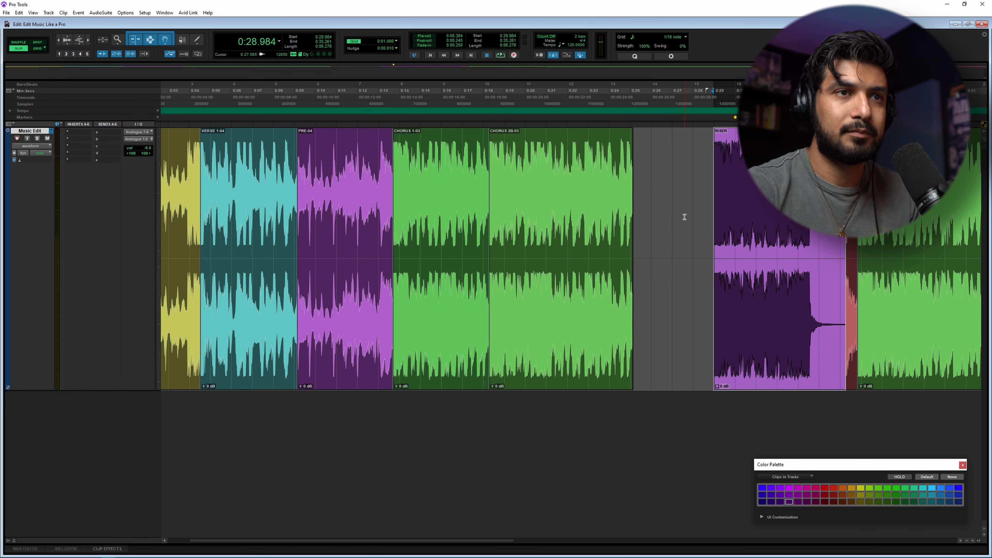
left_click_drag(711, 211, 635, 207)
left_click(705, 152)
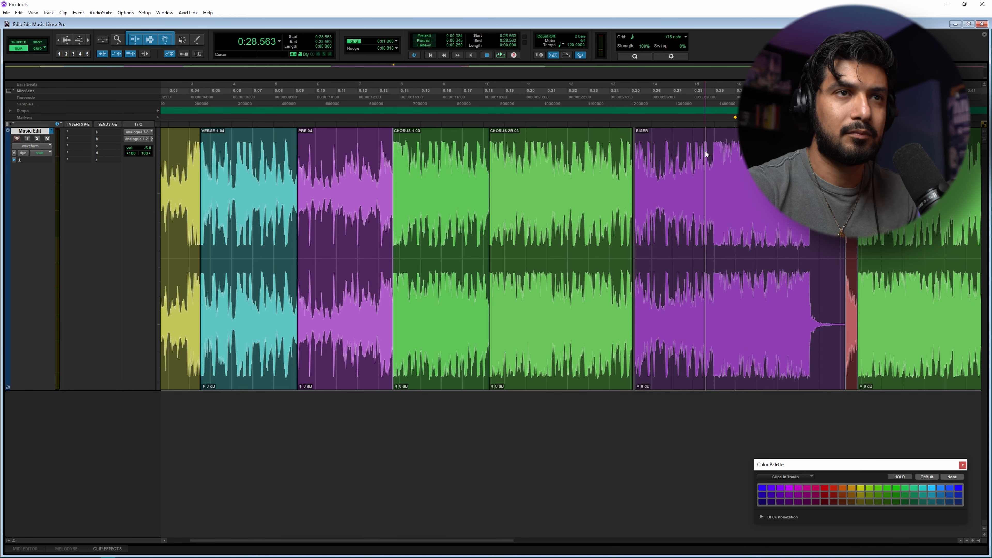
key("ctrl+z")
Move the Riser earlier against the end of Chorus 2B in Shuffle mode and play the join from 0:23.488
left_click(789, 320)
key("space")
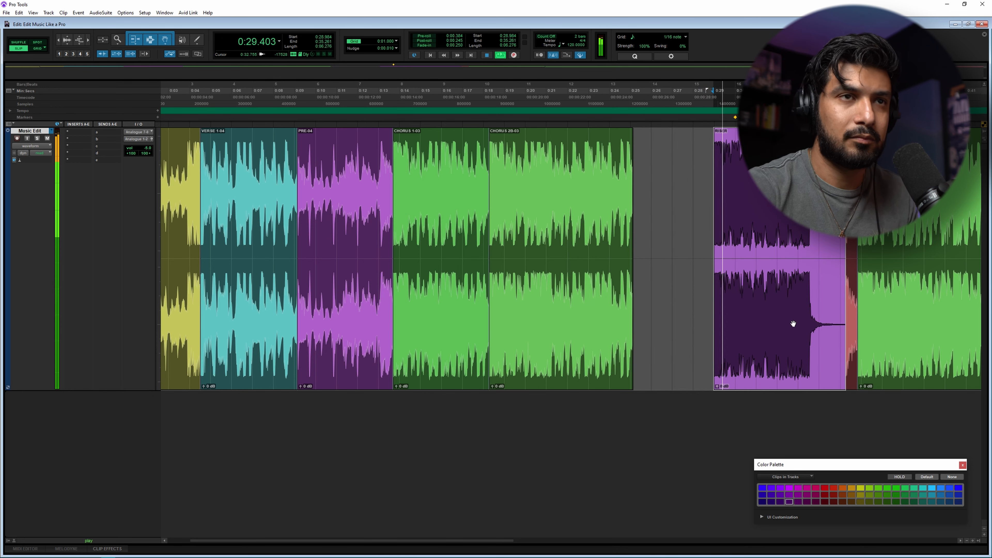
left_click_drag(789, 320, 647, 211)
left_click(598, 157)
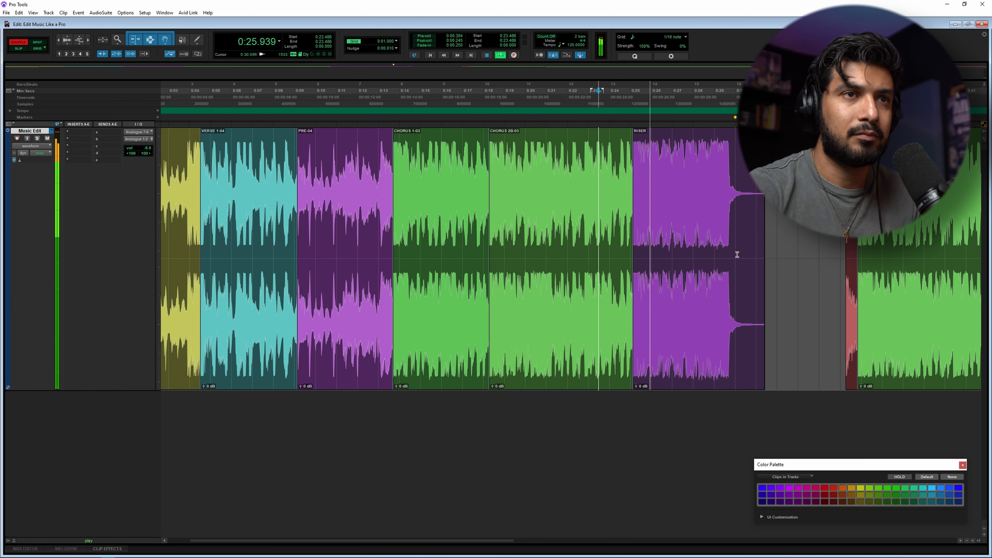
Trim the Riser's tail at the END marker near 0:30 in Slip mode and add a short fade-out
left_click(748, 152)
key("t")
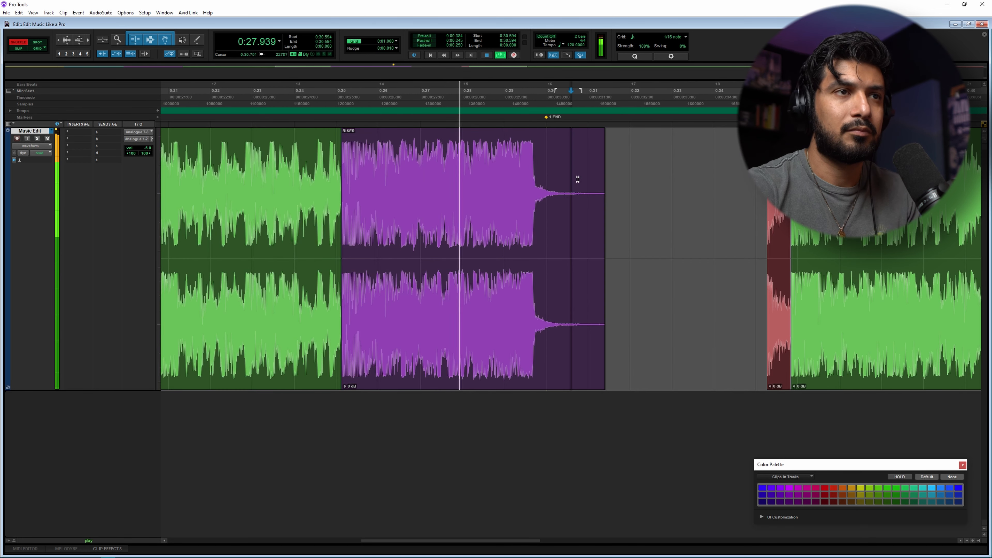
key("F2")
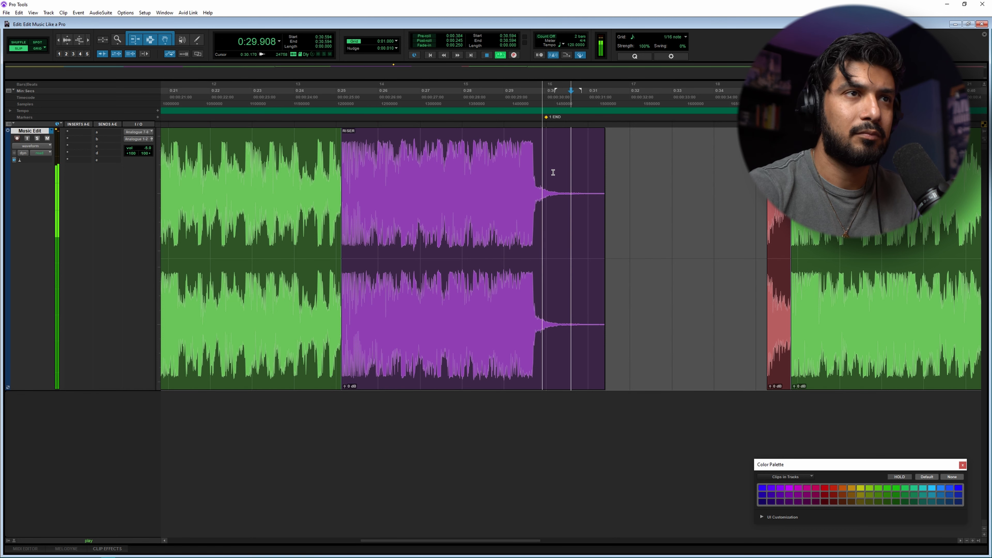
left_click(547, 171)
key("s")
key("F2")
left_click_drag(553, 172, 552, 171)
Play from 0:28.452 to check the faded ending of the Riser
left_click(482, 163)
key("space")
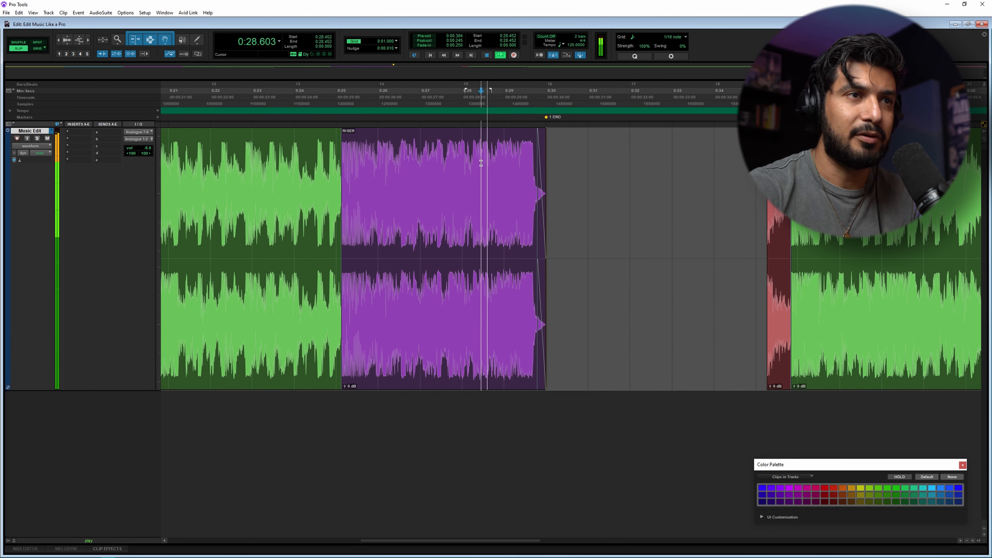
key("t")
key("t")
key("r")
key("r")
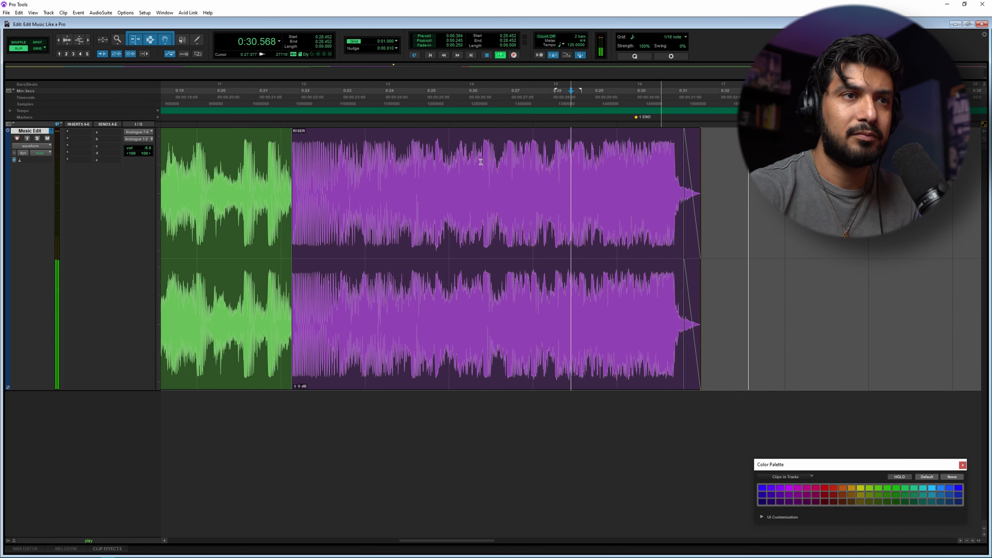
Delete all leftover clips after the Riser, including Chorus 3, and play the finished edit from 0:00
key("space")
key("Return")
key("r")
key("r")
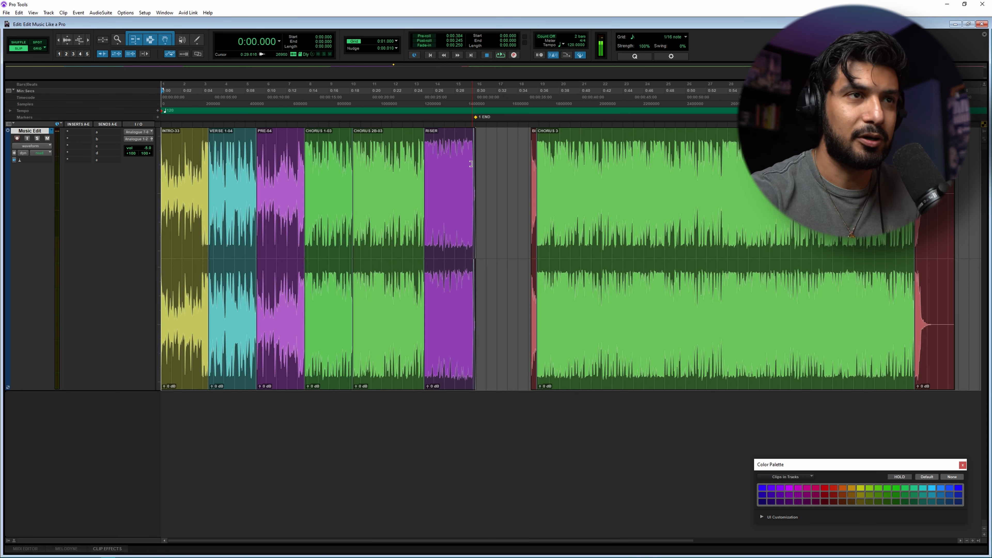
left_click_drag(505, 155, 966, 179)
key("Delete")
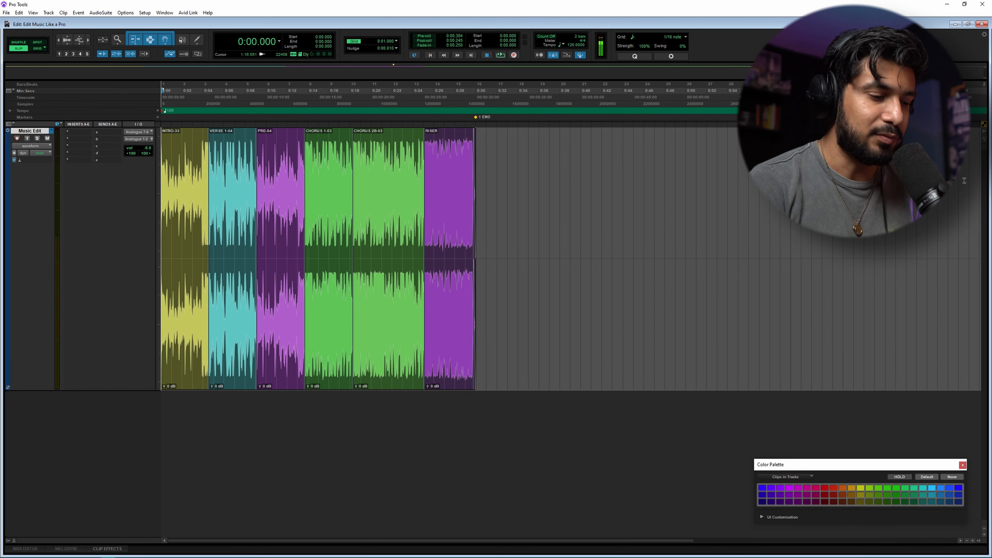
key("space")
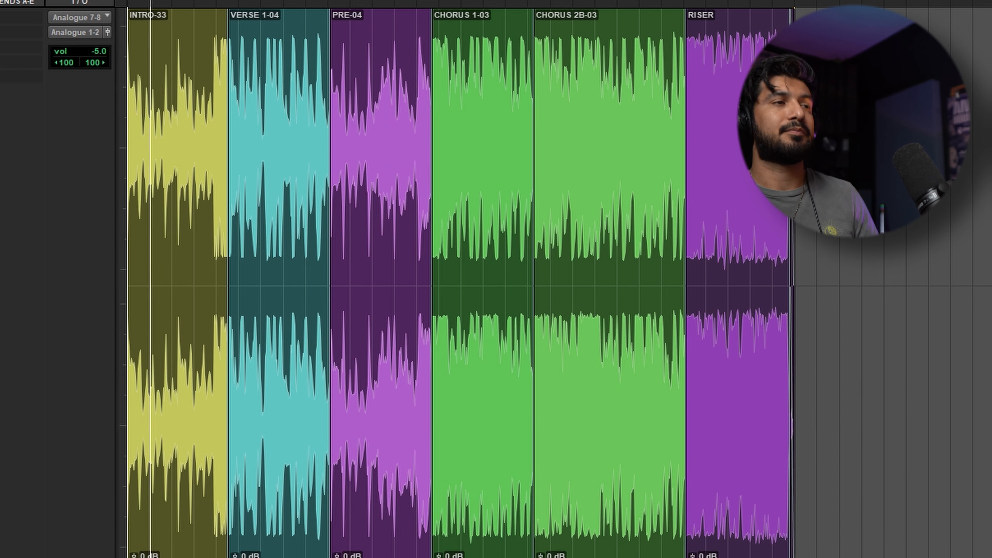